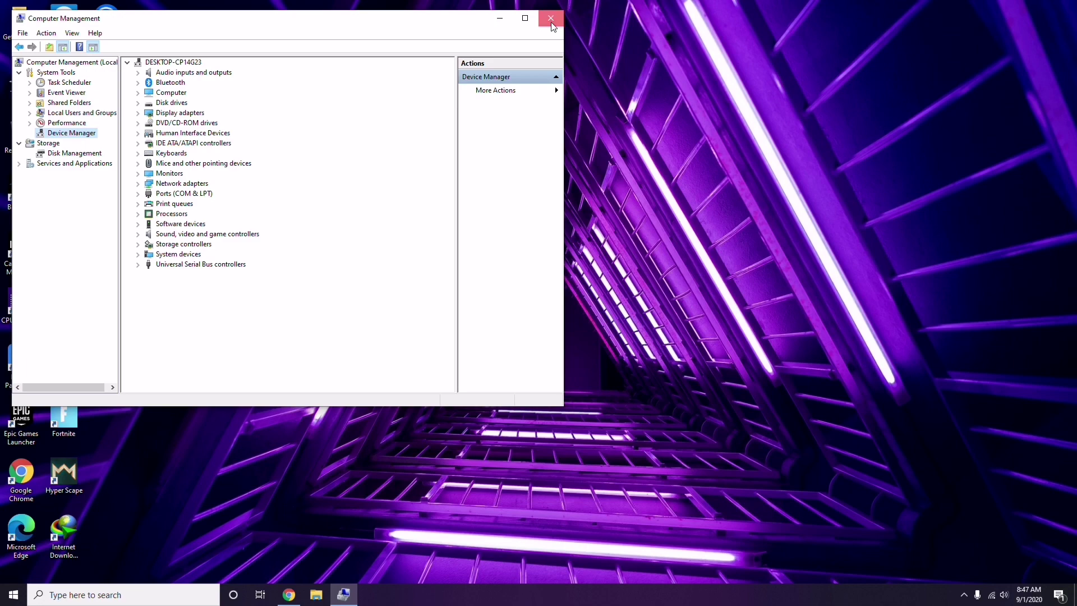
Close Computer Management and check AMD Radeon Software's installed driver version and available update, then close it
left_click(551, 20)
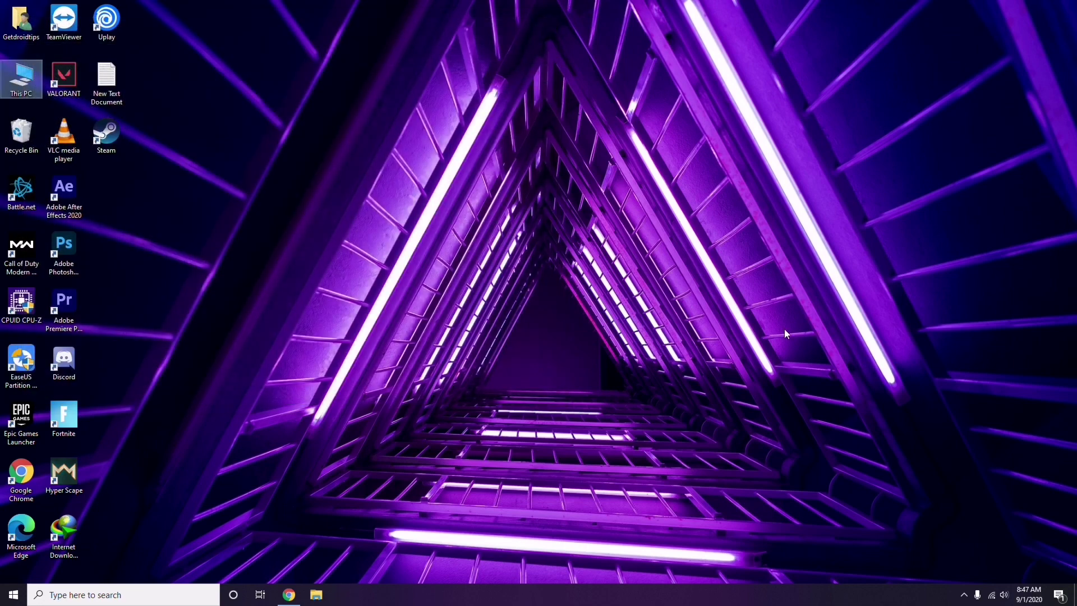
left_click(964, 596)
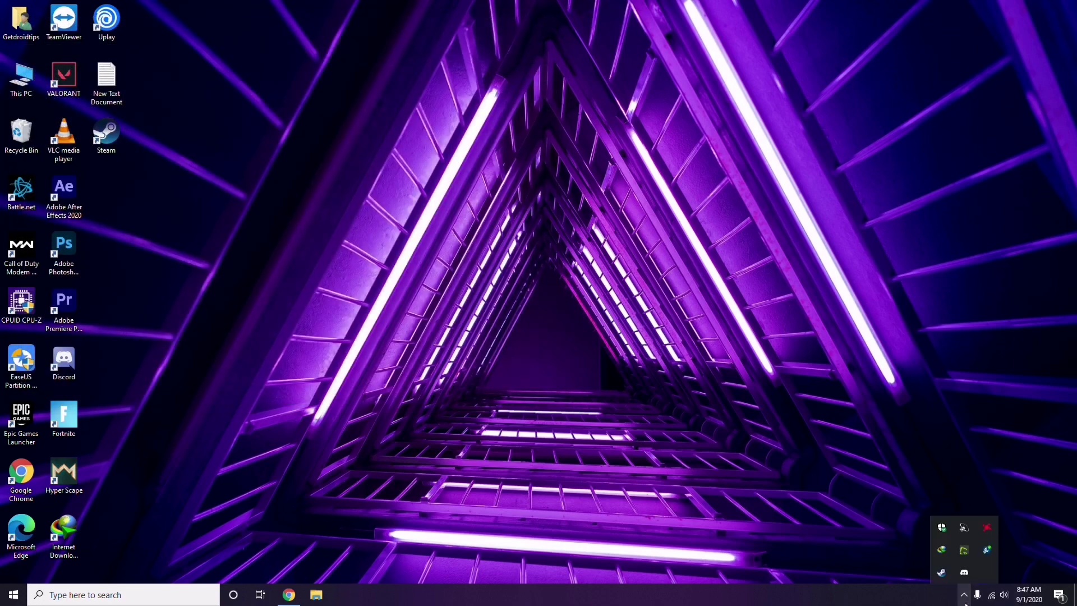
left_click(987, 529)
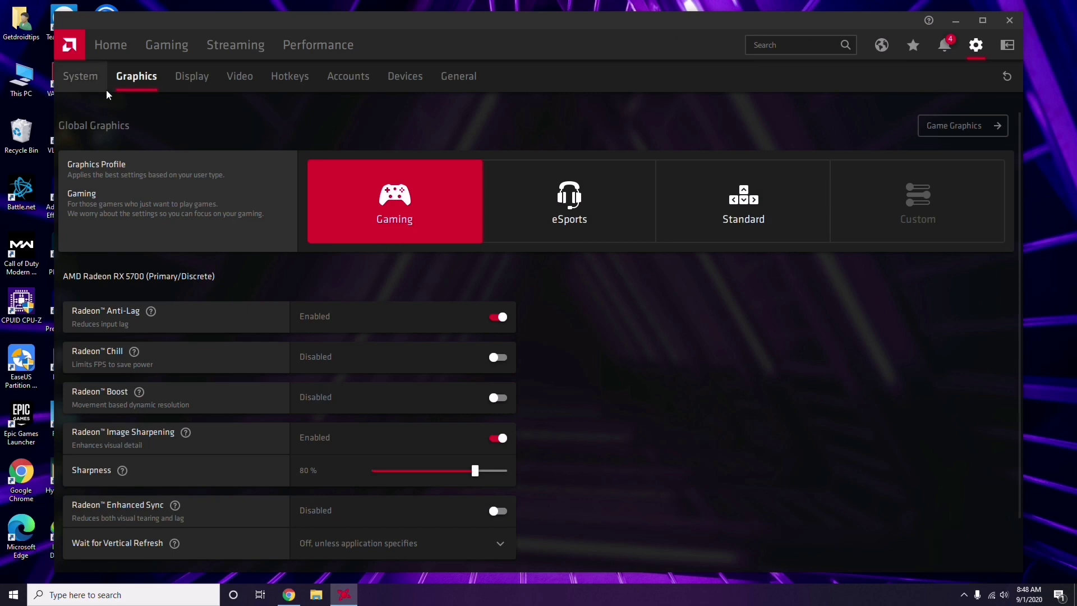
left_click(92, 80)
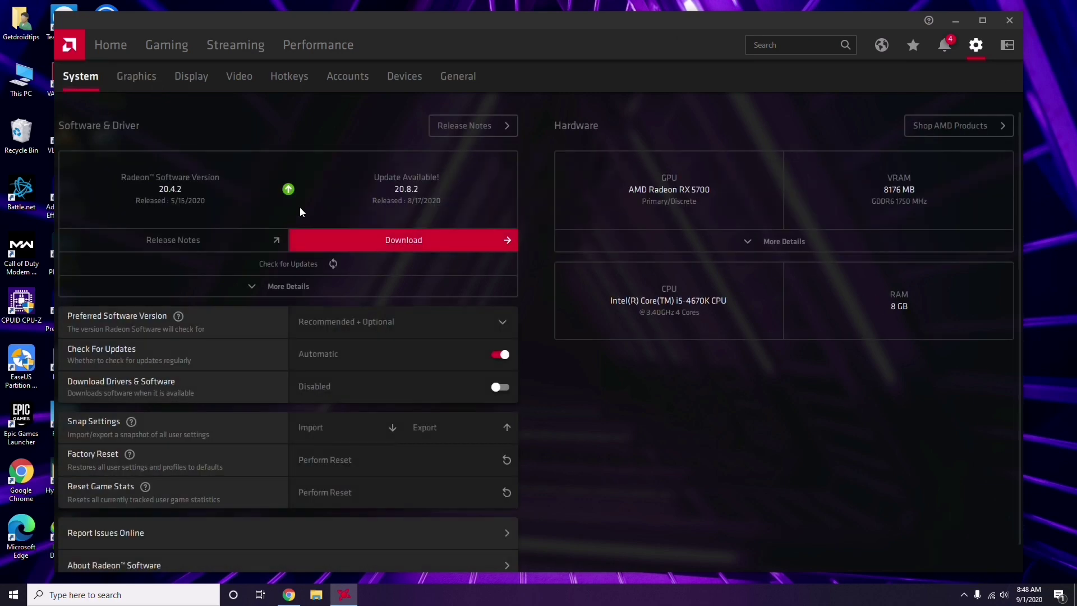
left_click(132, 79)
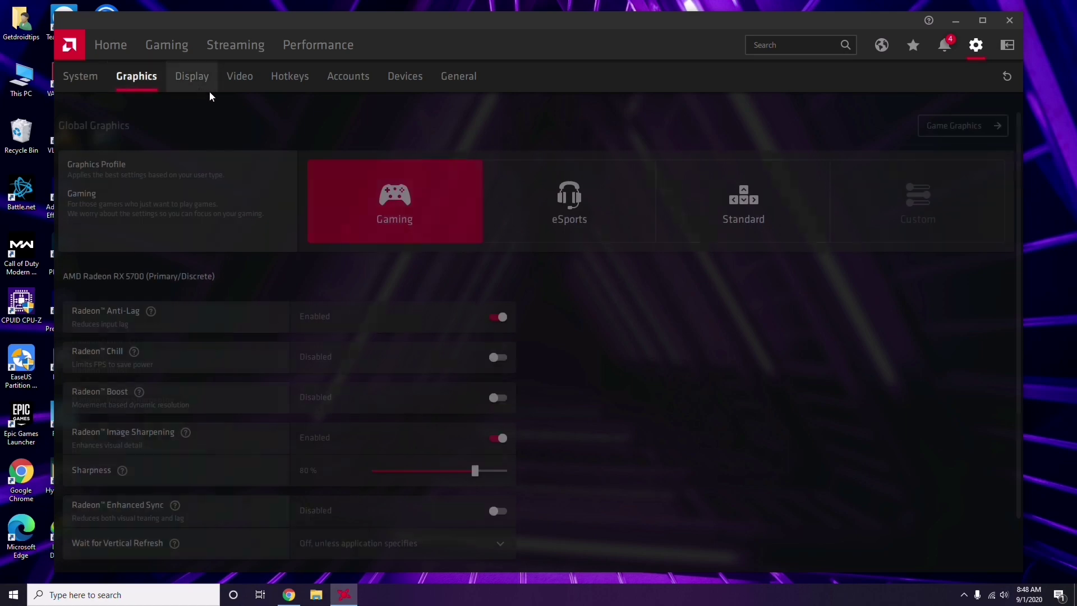
left_click(204, 87)
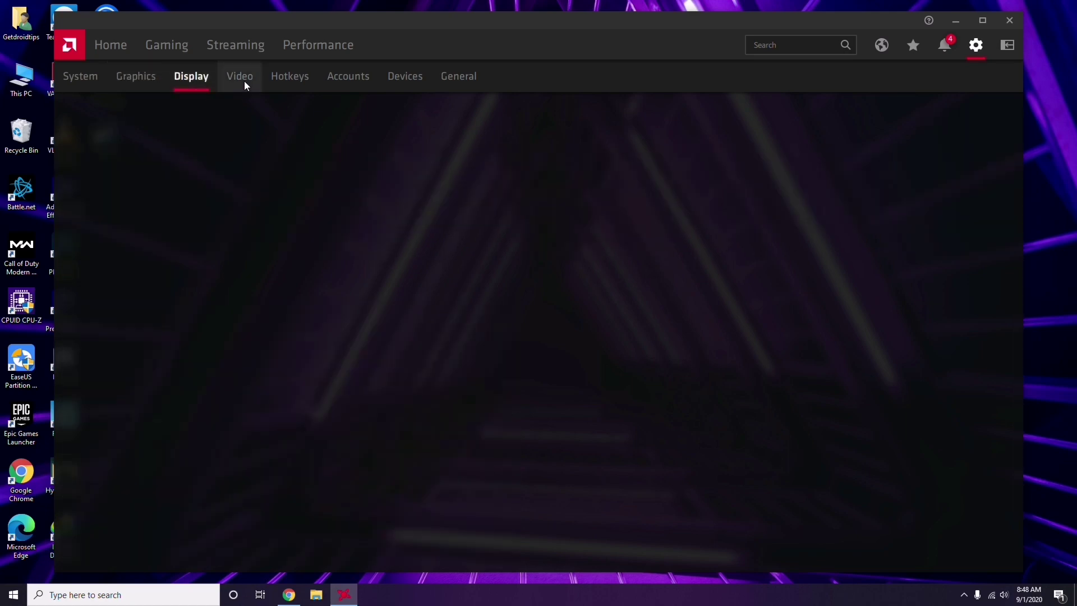
left_click(117, 49)
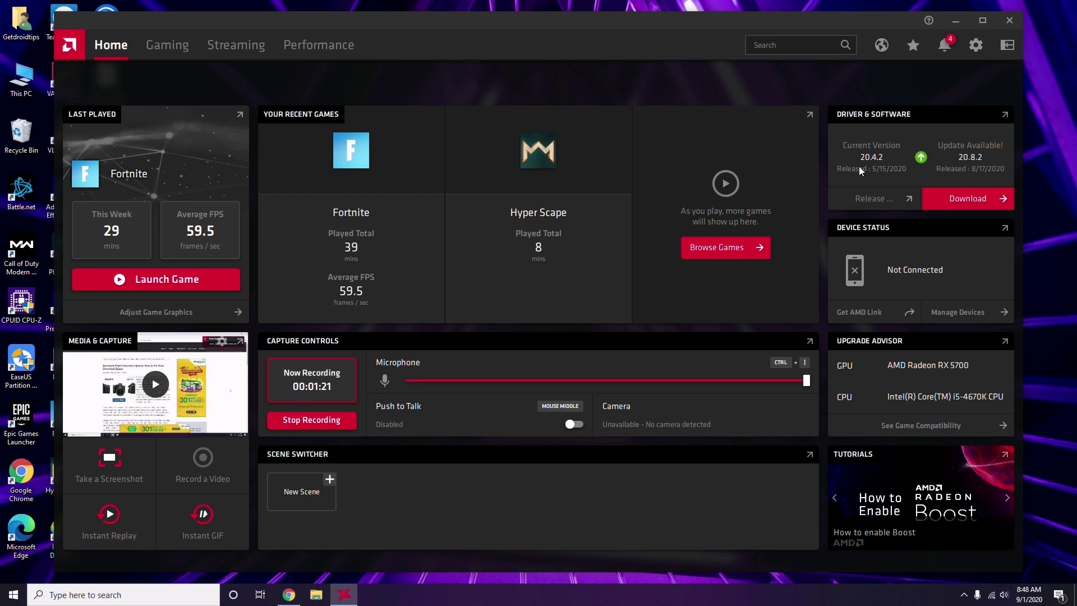
left_click(1014, 21)
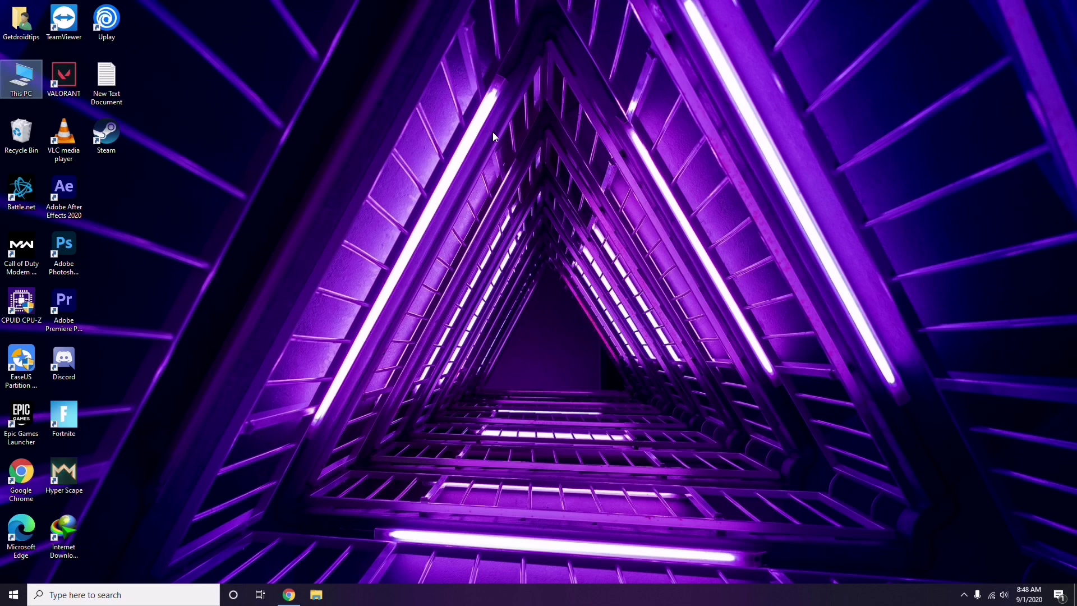
right_click(227, 145)
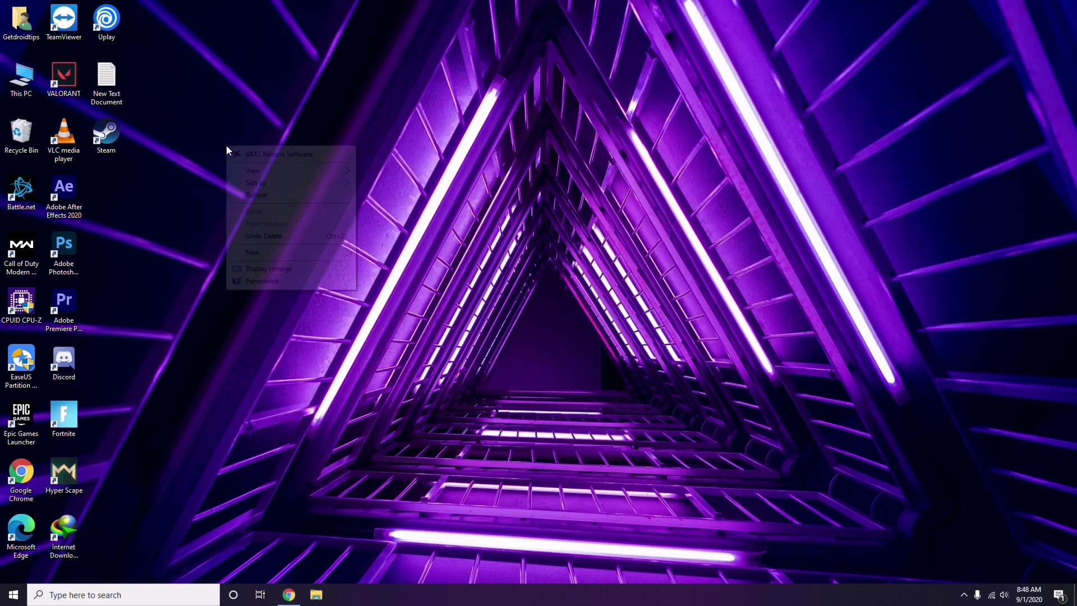
left_click(251, 197)
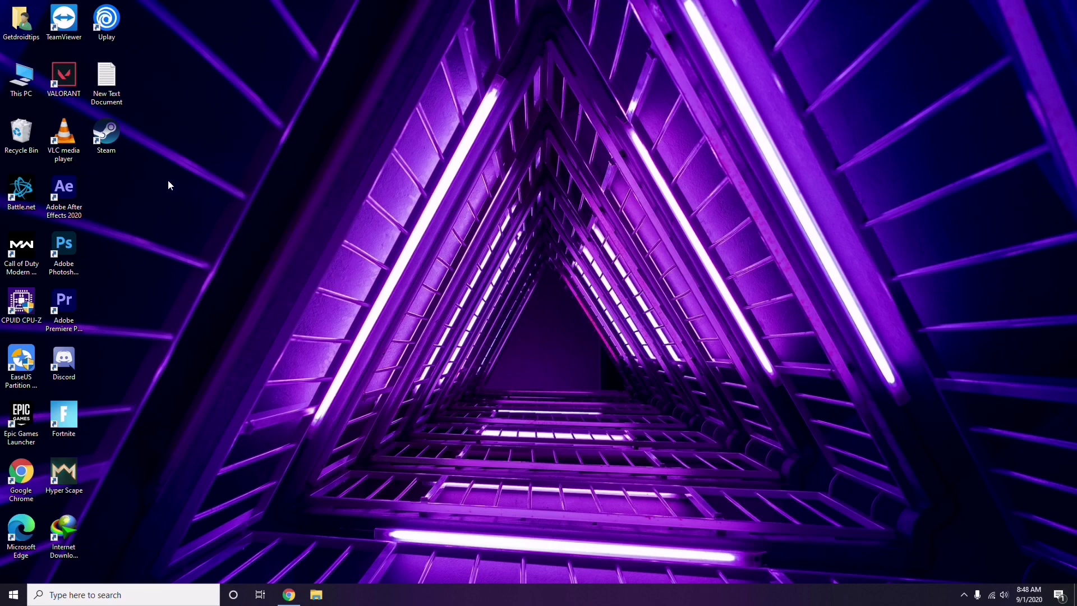
Switch to Steam, disable the Steam Overlay while in-game in the In-Game settings, save, and close Steam
double_click(110, 144)
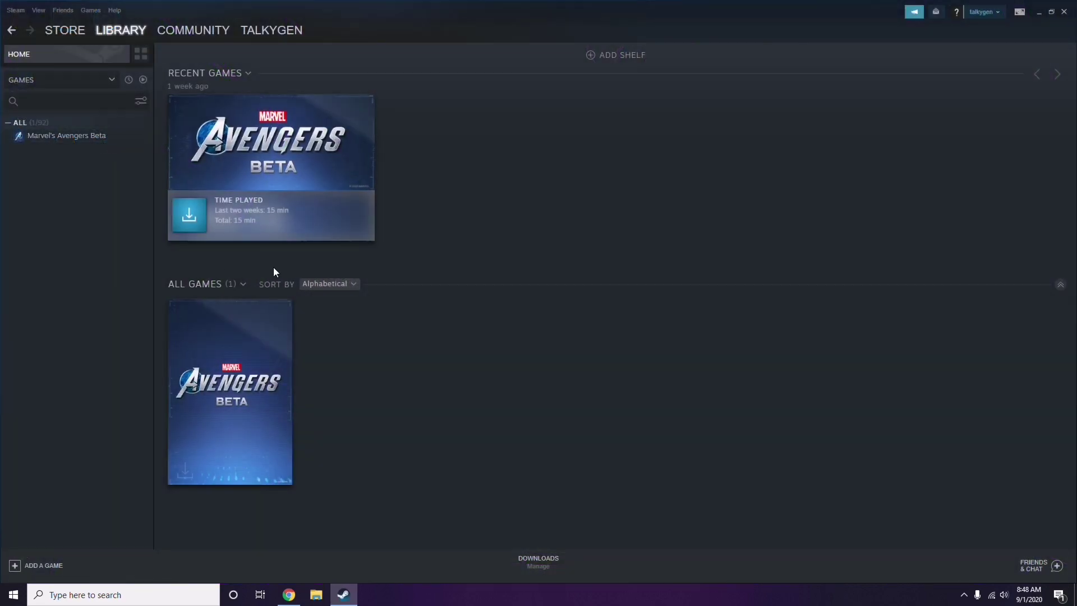
left_click(16, 11)
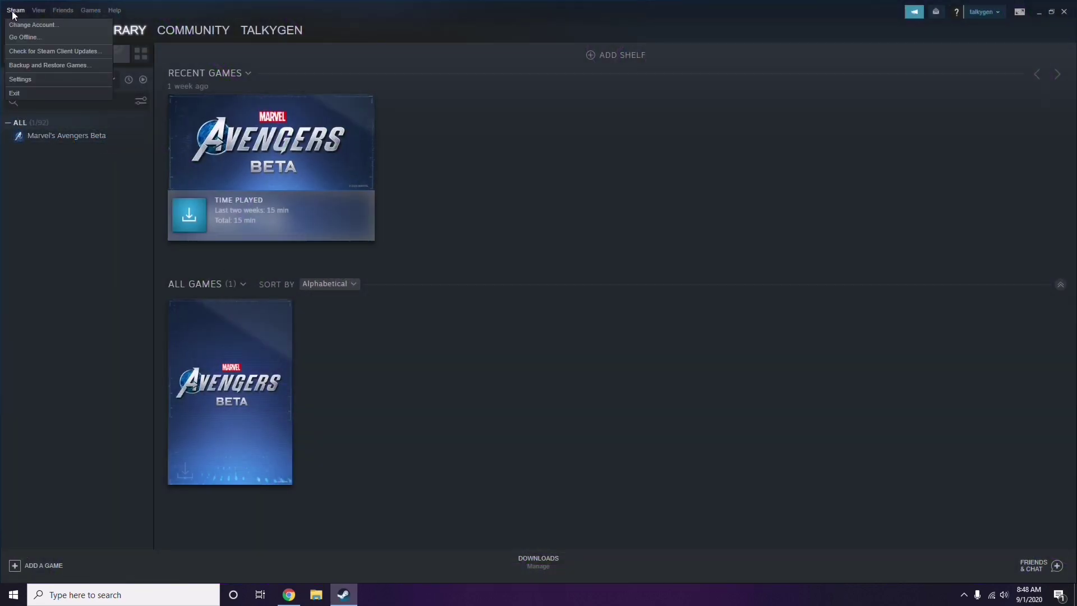
left_click(35, 78)
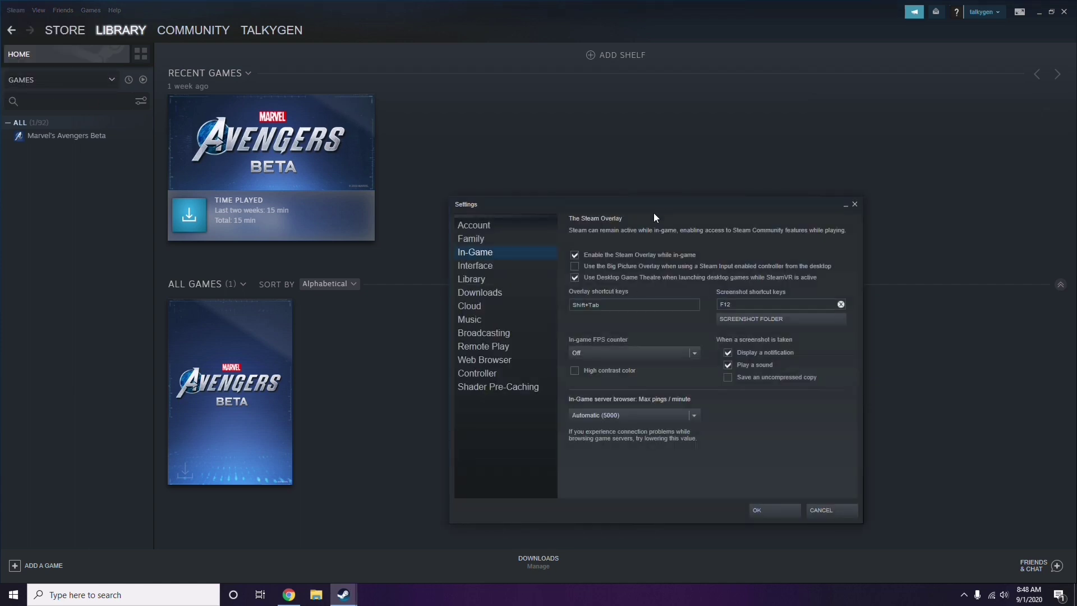
left_click_drag(653, 214, 591, 135)
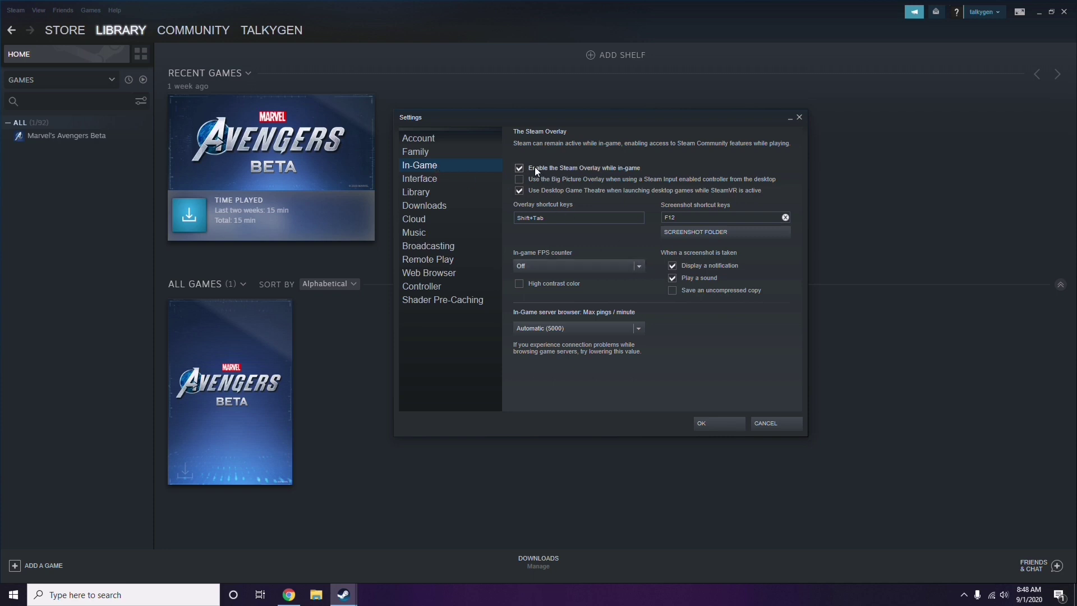
left_click(614, 170)
left_click(707, 422)
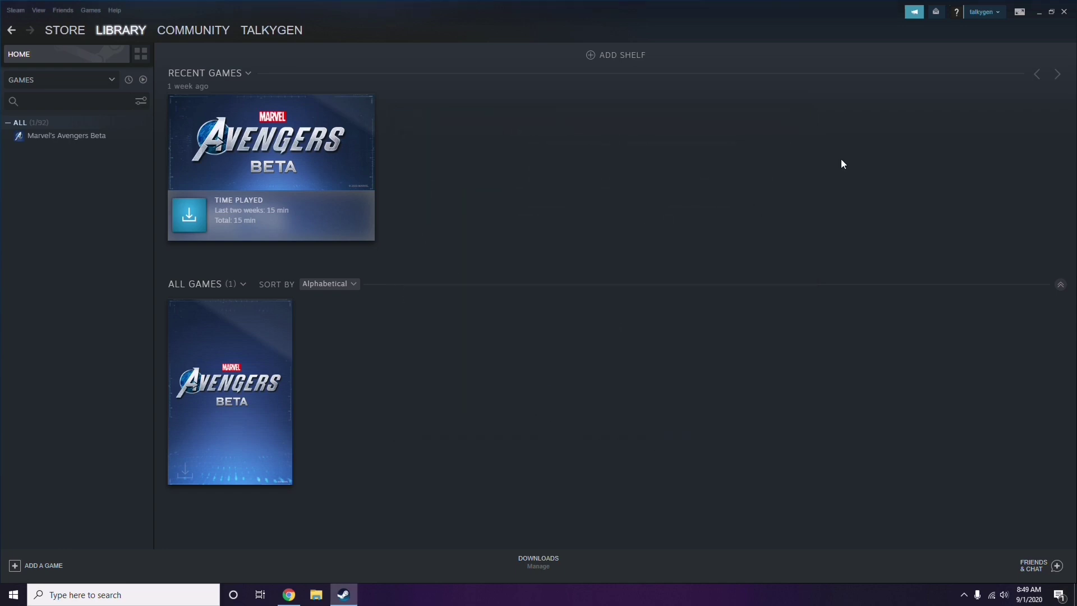
left_click(1064, 12)
right_click(438, 181)
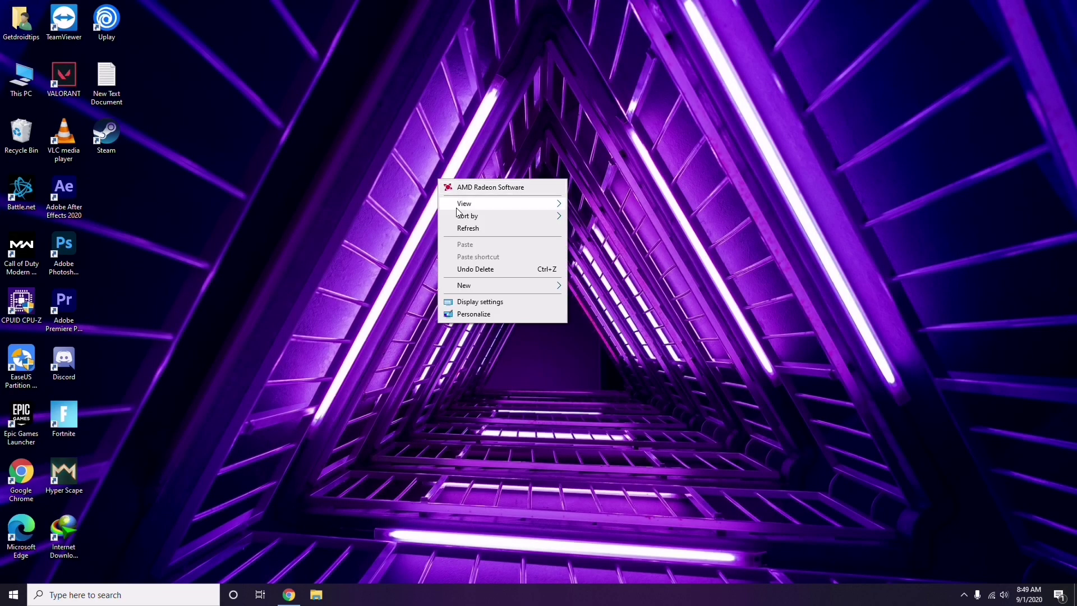
left_click(468, 232)
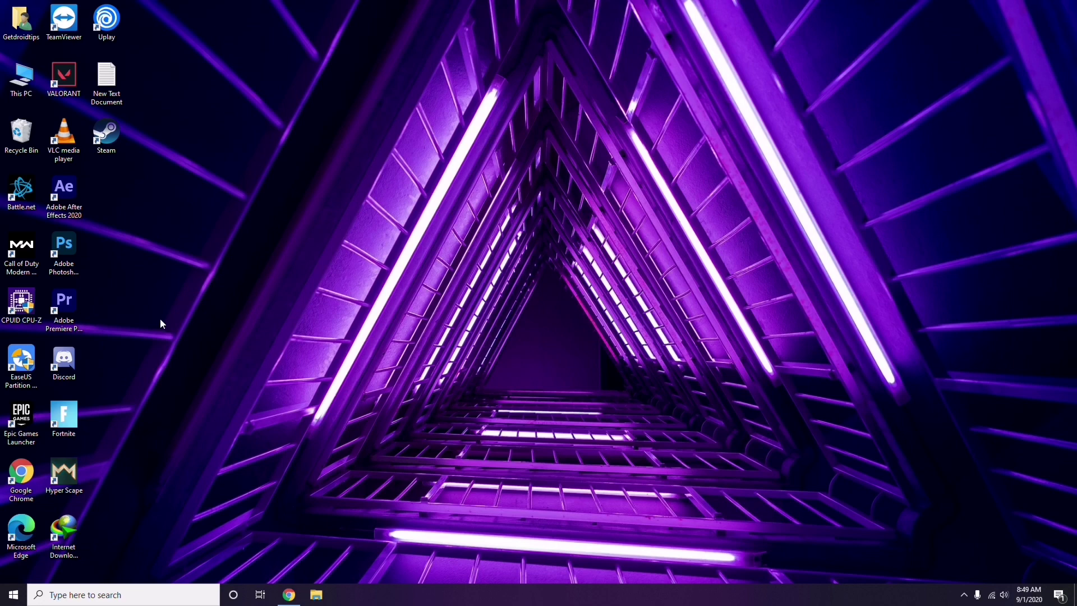
Switch to Discord and disable the OpenH264 Video Codec provided by Cisco Systems, Inc. in the Voice & Video settings
double_click(72, 358)
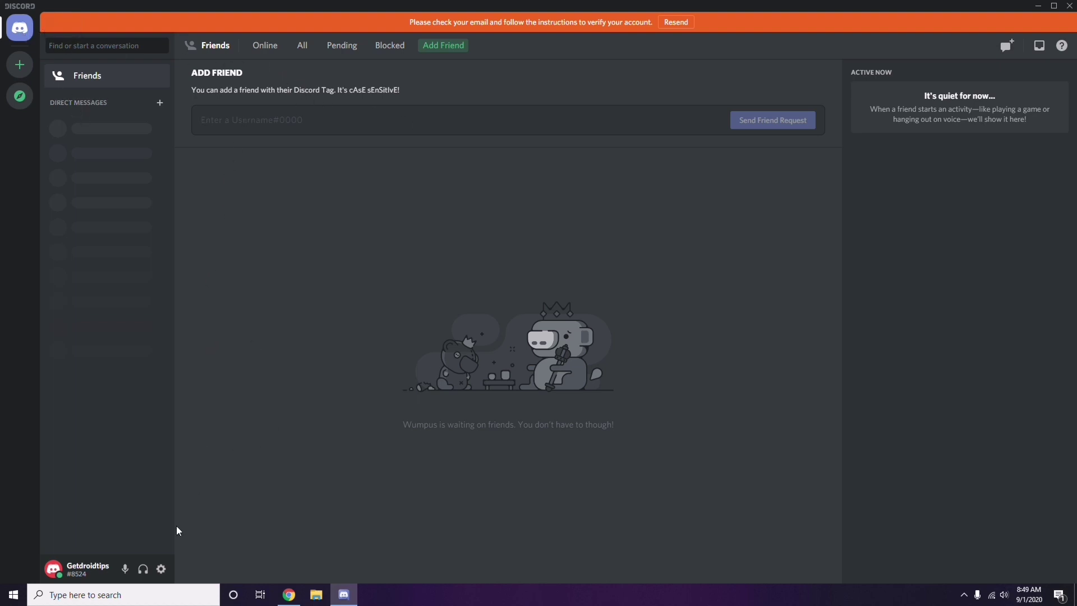
left_click(162, 570)
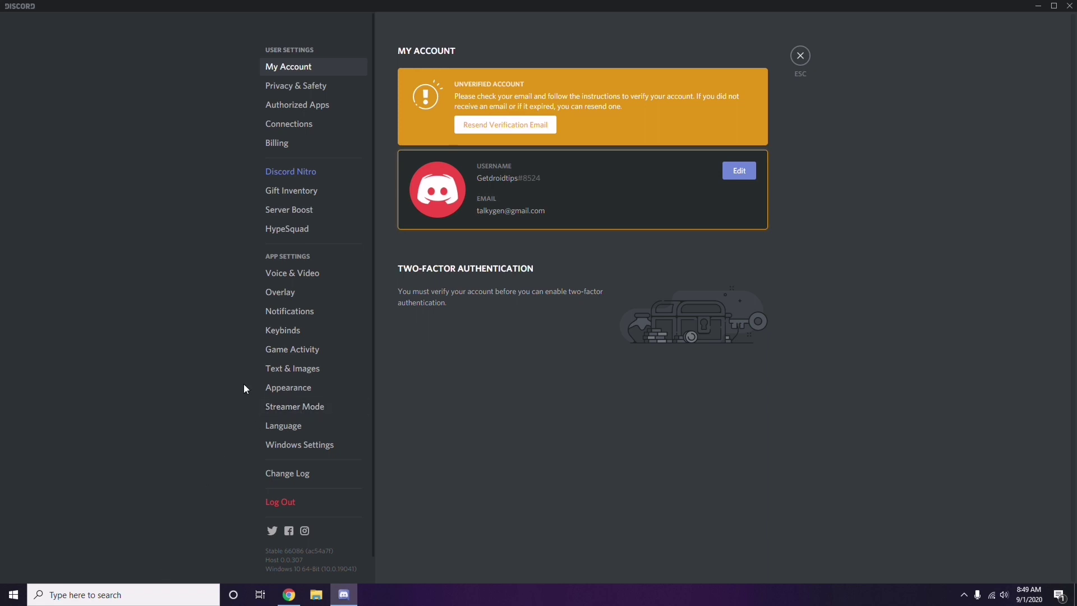
left_click(288, 273)
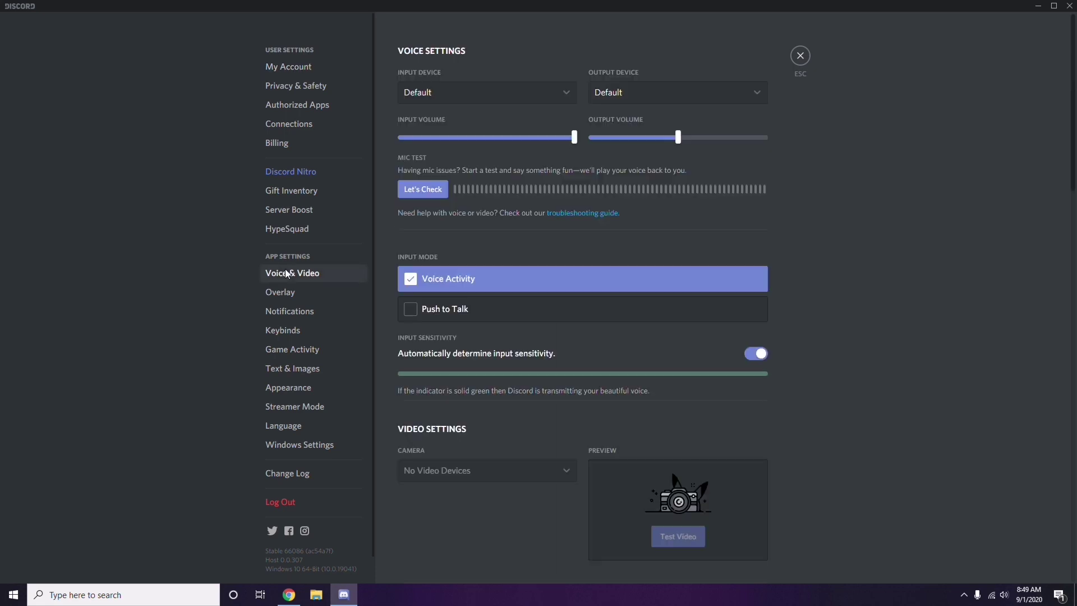
scroll(821, 269, "down", 2)
scroll(822, 274, "down", 6)
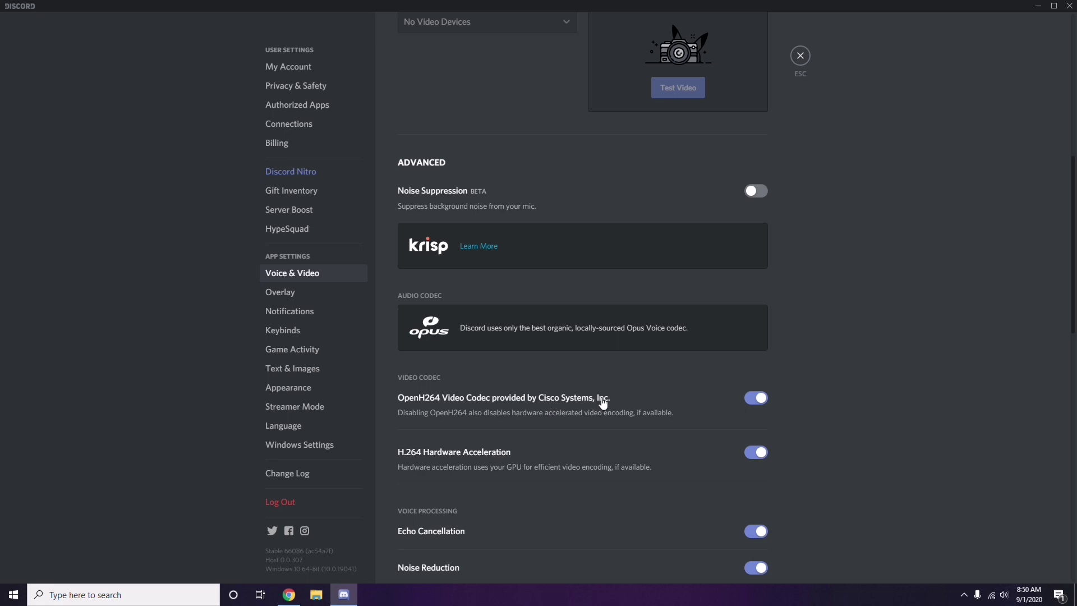
left_click(751, 399)
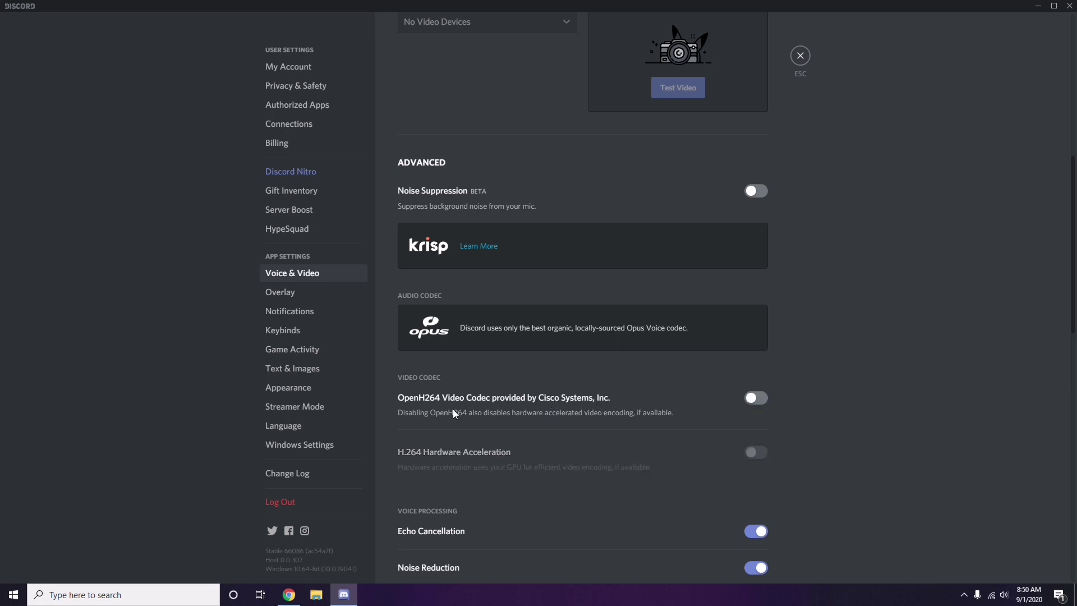
scroll(556, 402, "down", 3)
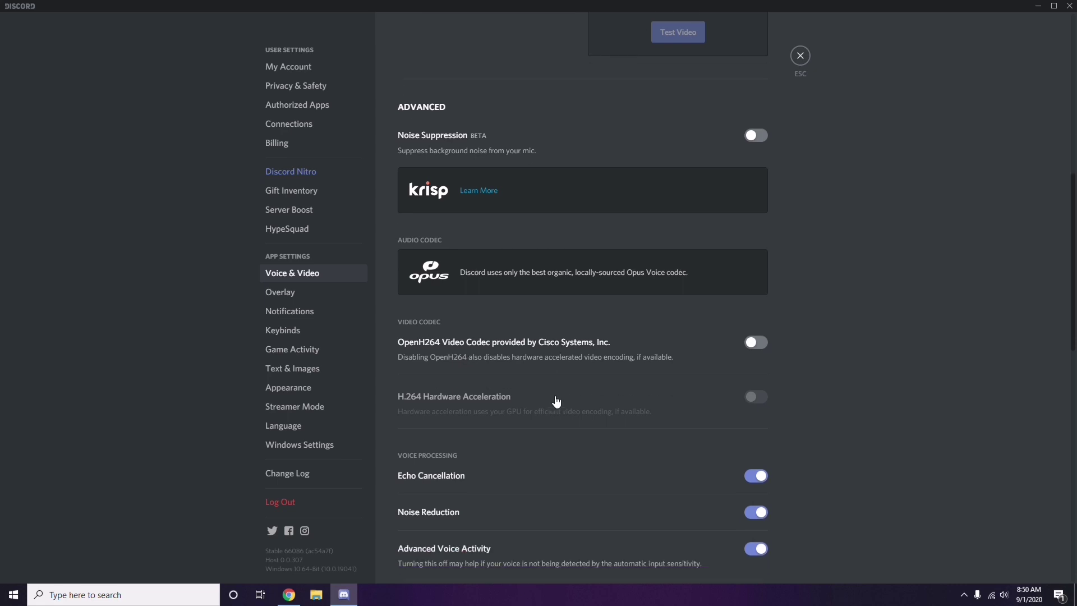
scroll(557, 402, "down", 4)
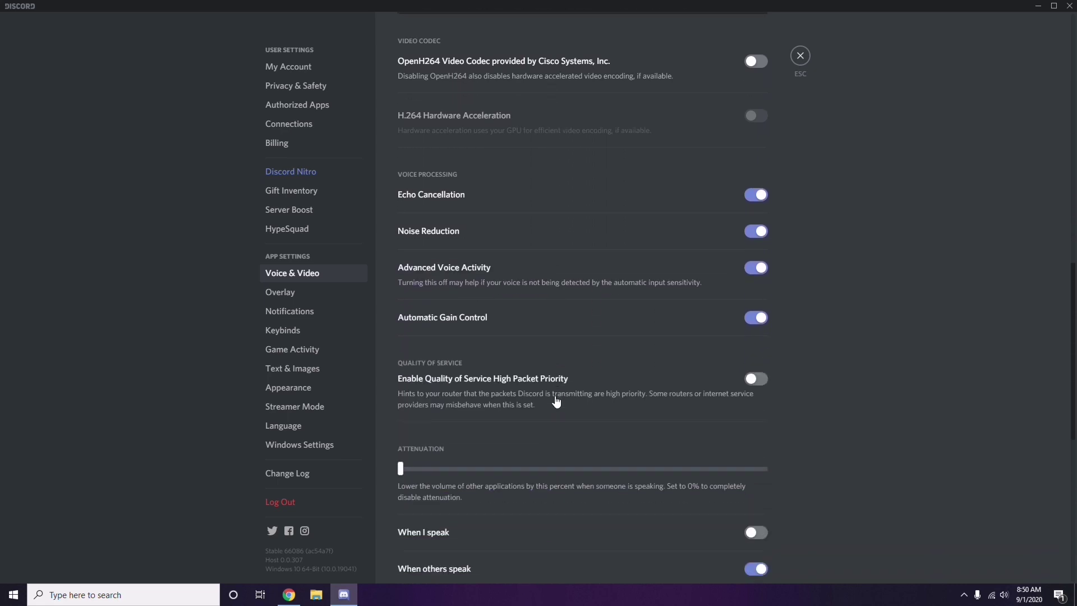
scroll(556, 402, "up", 1)
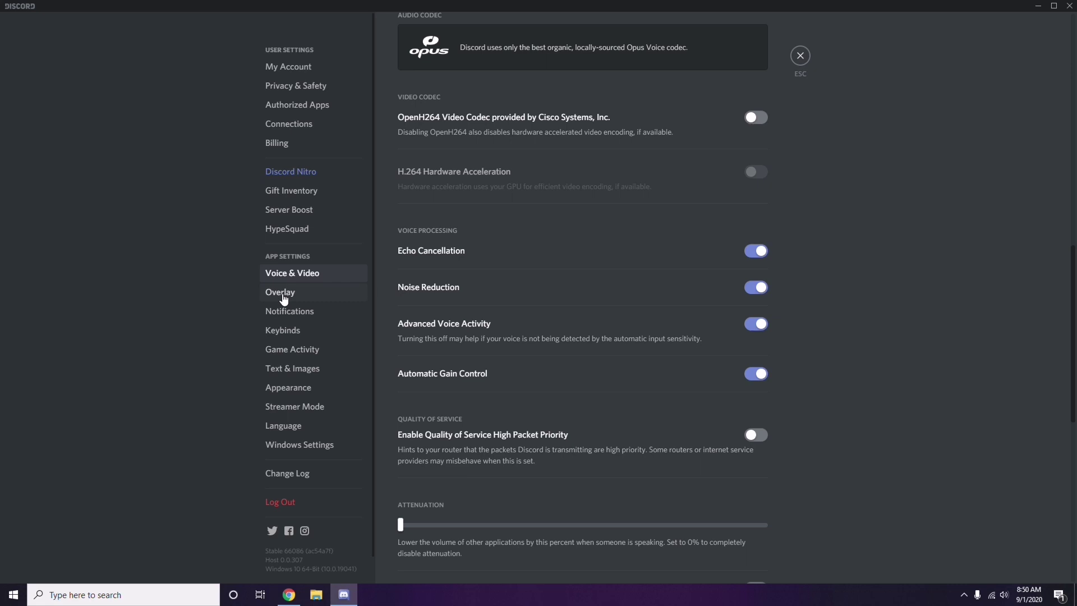
Disable the in-game overlay in Discord's Overlay settings
left_click(283, 297)
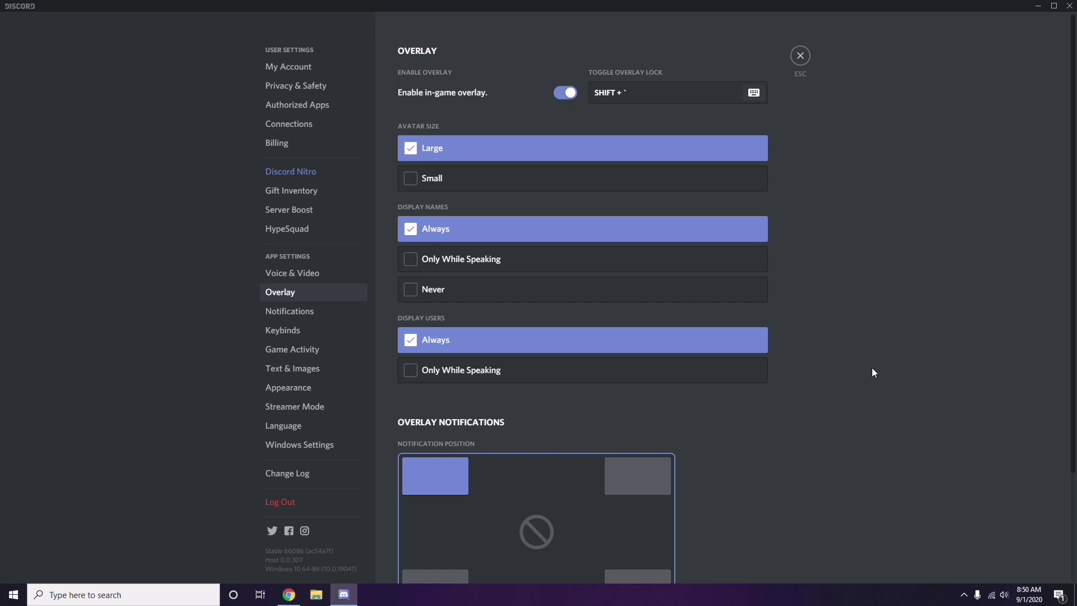
scroll(833, 300, "down", 1)
scroll(834, 299, "up", 1)
left_click(561, 95)
Turn off Hardware Acceleration in Discord's Appearance settings, accept the relaunch, and minimize Discord
left_click(297, 391)
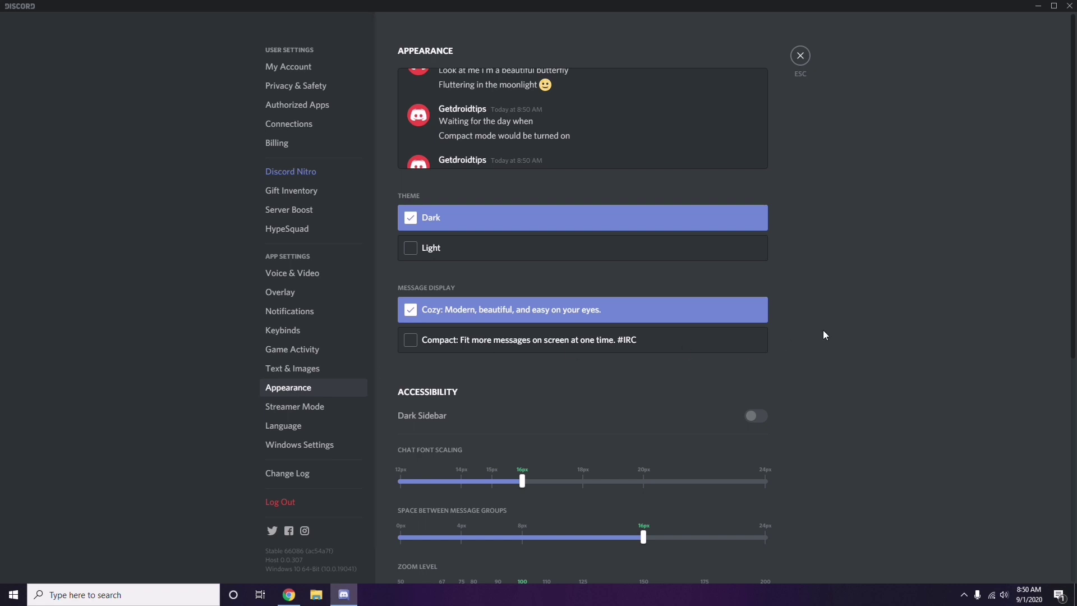
scroll(840, 325, "down", 6)
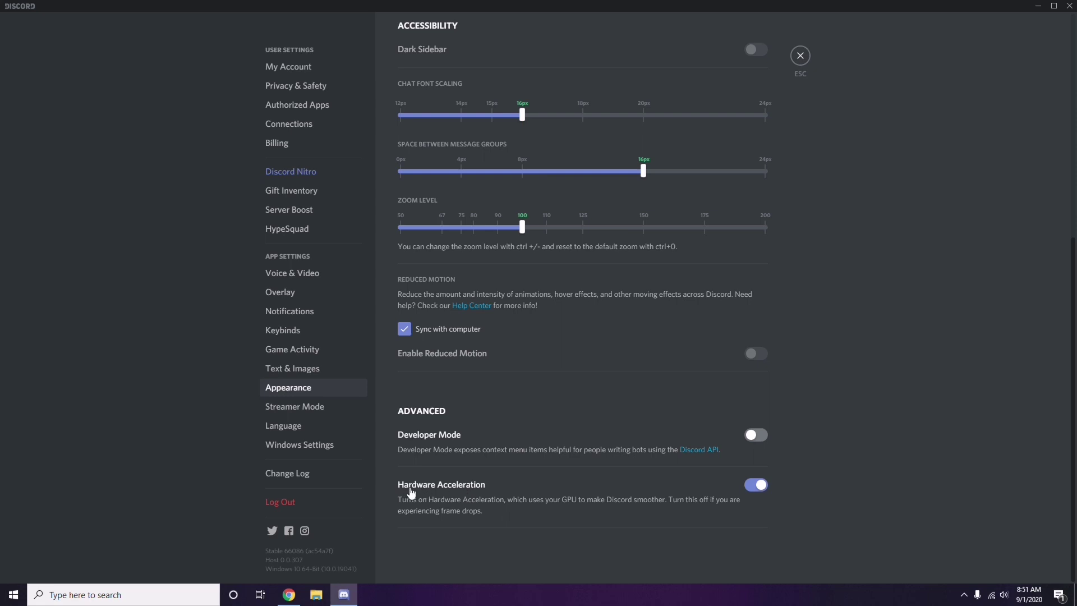
left_click(751, 492)
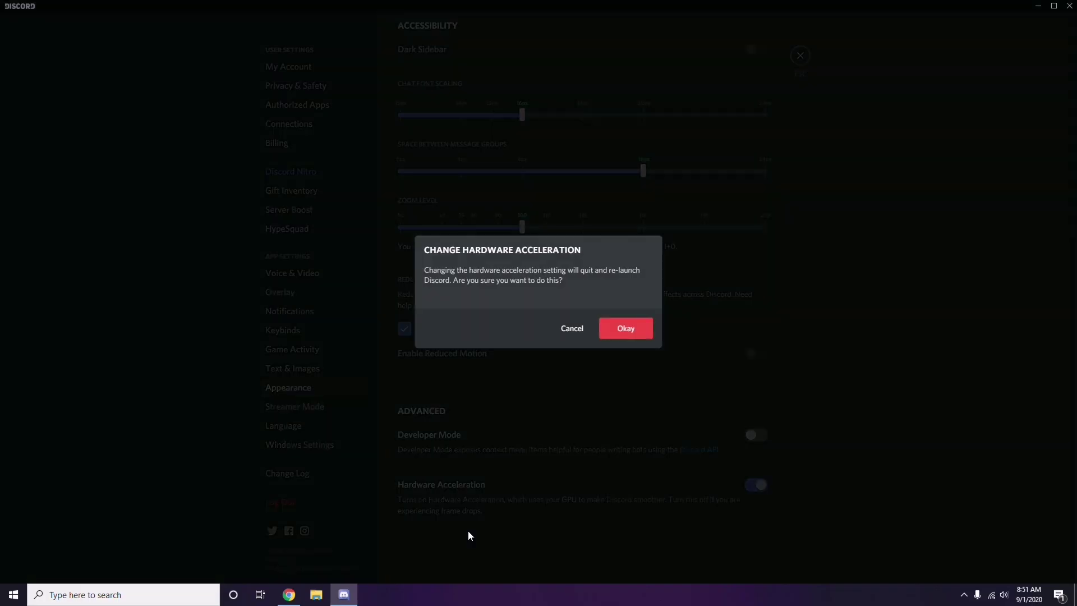
left_click(617, 329)
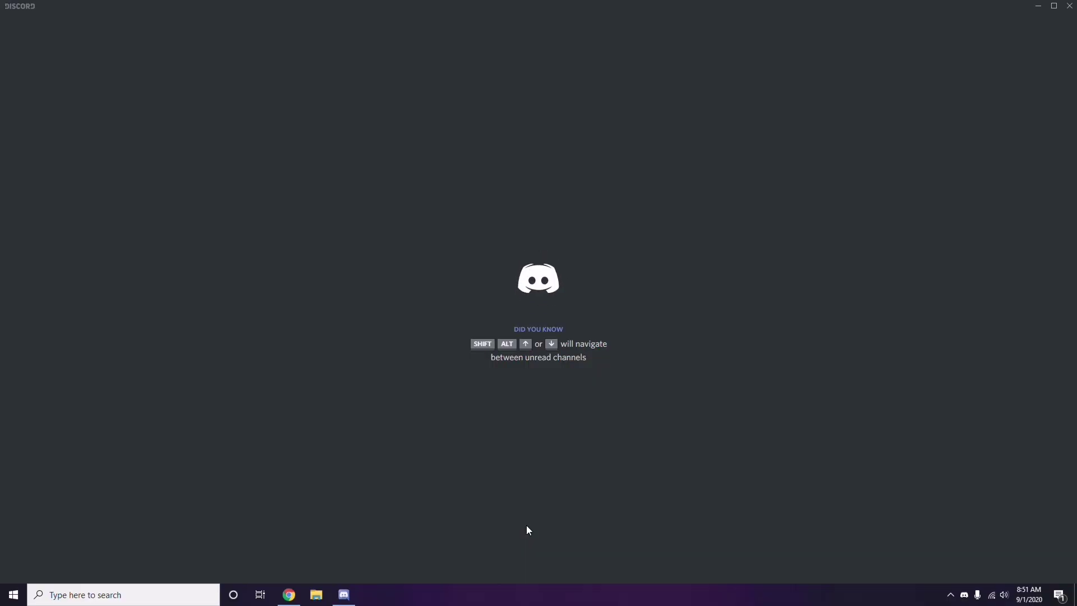
left_click(1038, 7)
right_click(427, 144)
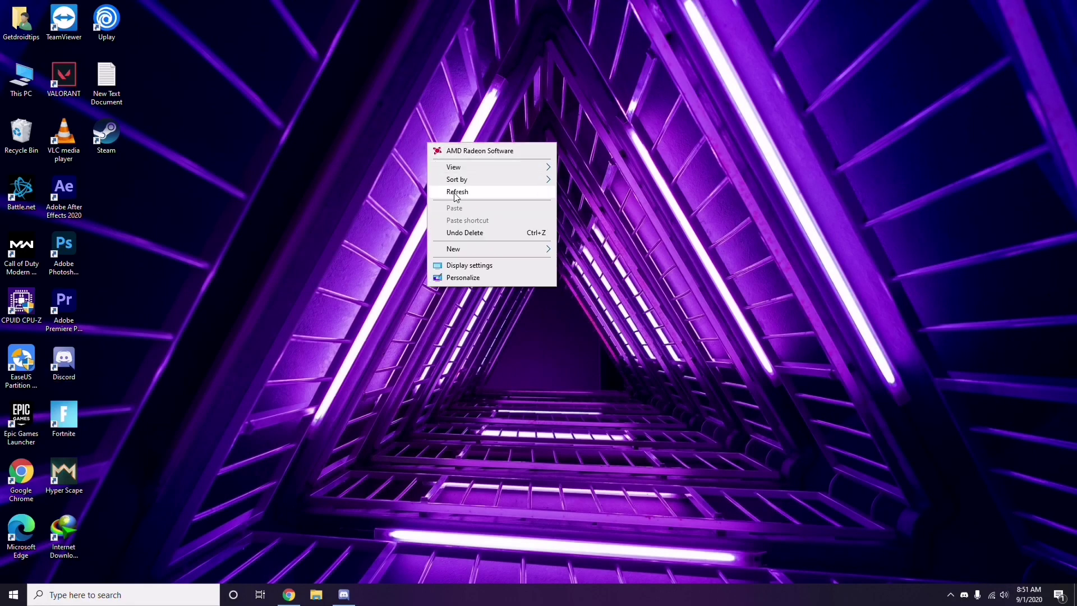
left_click(456, 192)
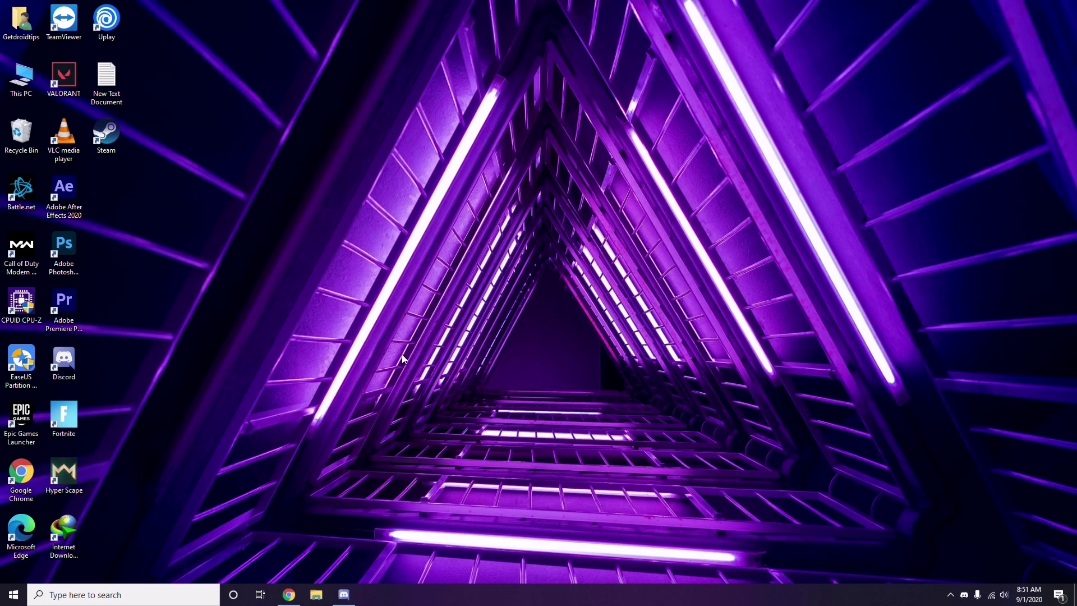
Search Windows for the Windows Update settings, check the update status, and close Settings
left_click(87, 598)
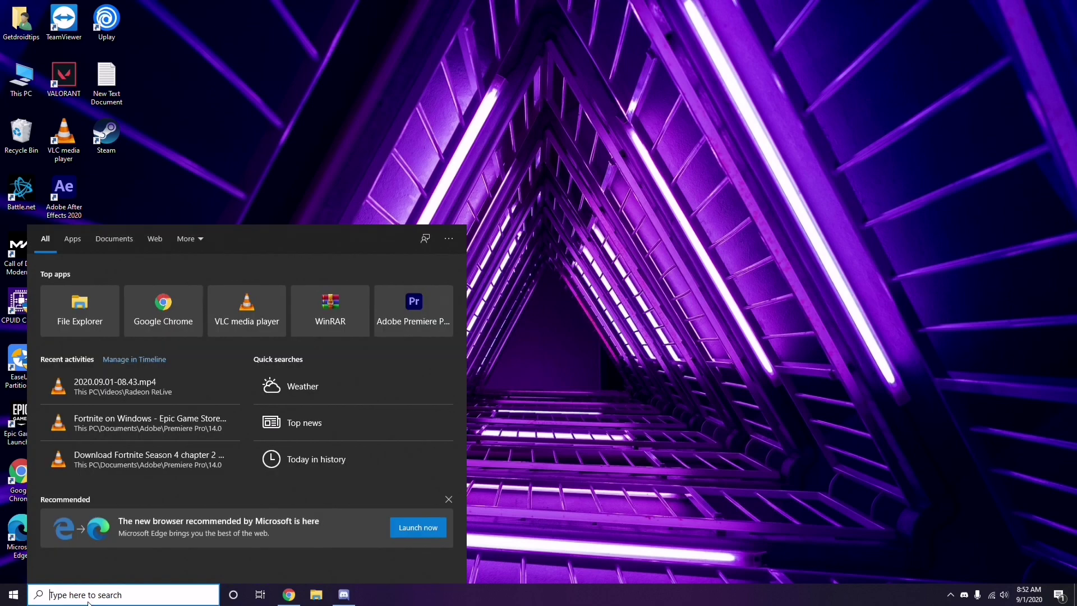
type("wind")
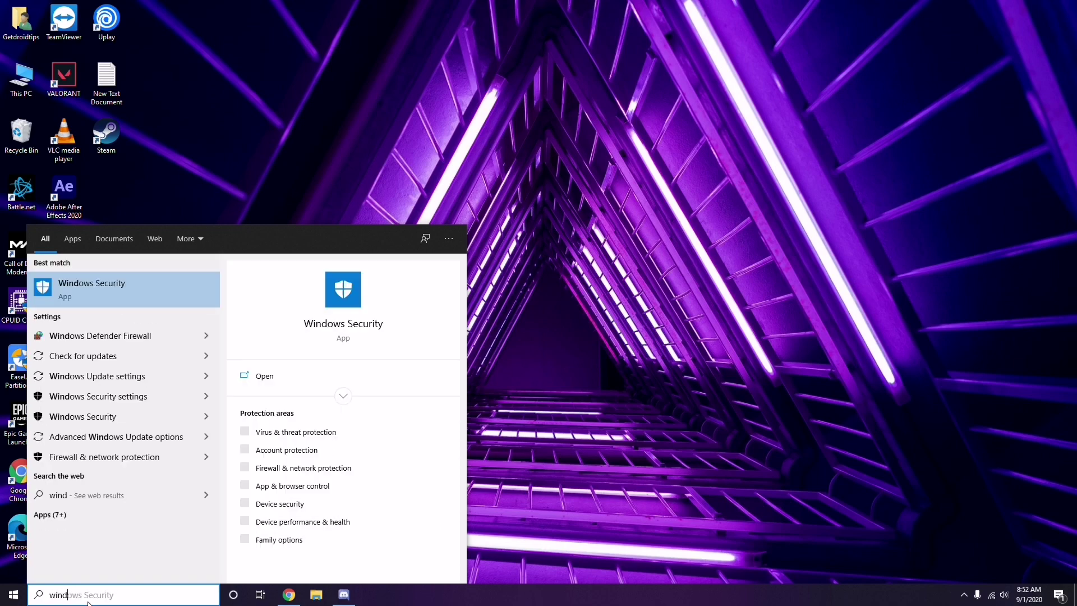
type("ows")
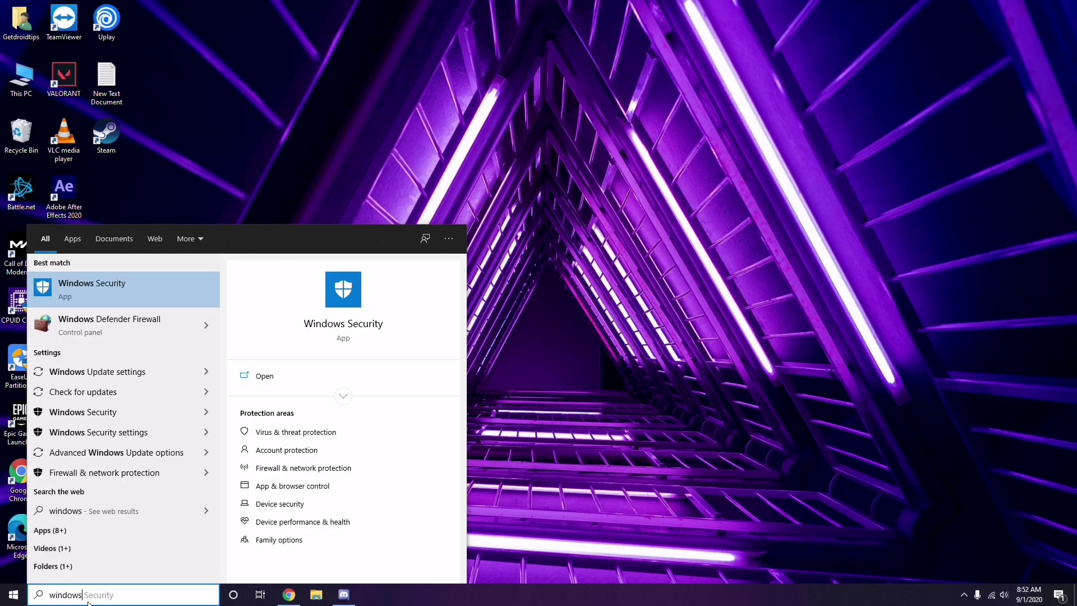
left_click(134, 371)
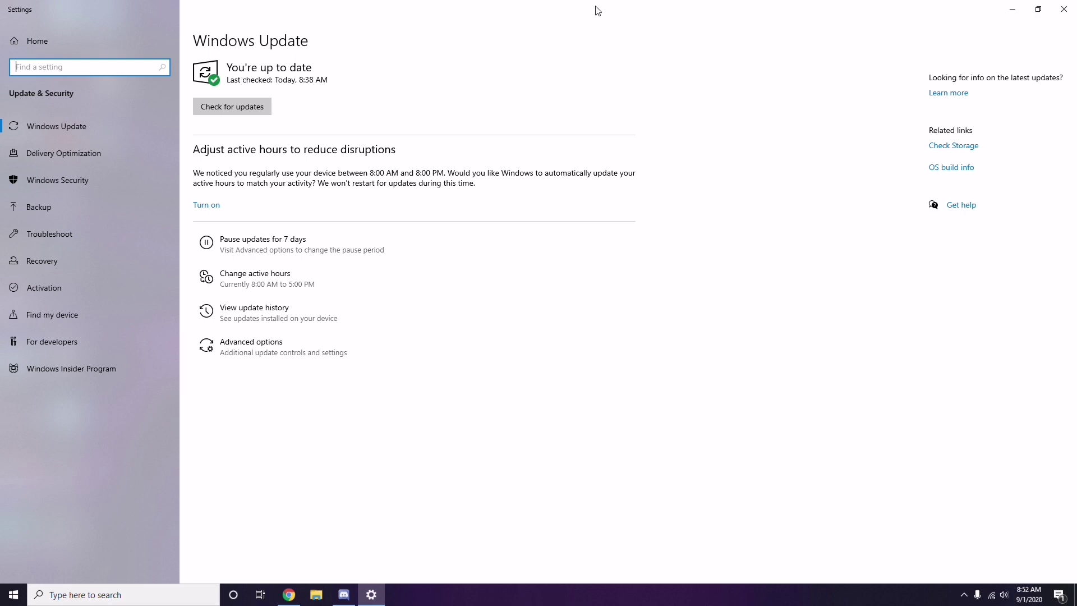
left_click(1064, 10)
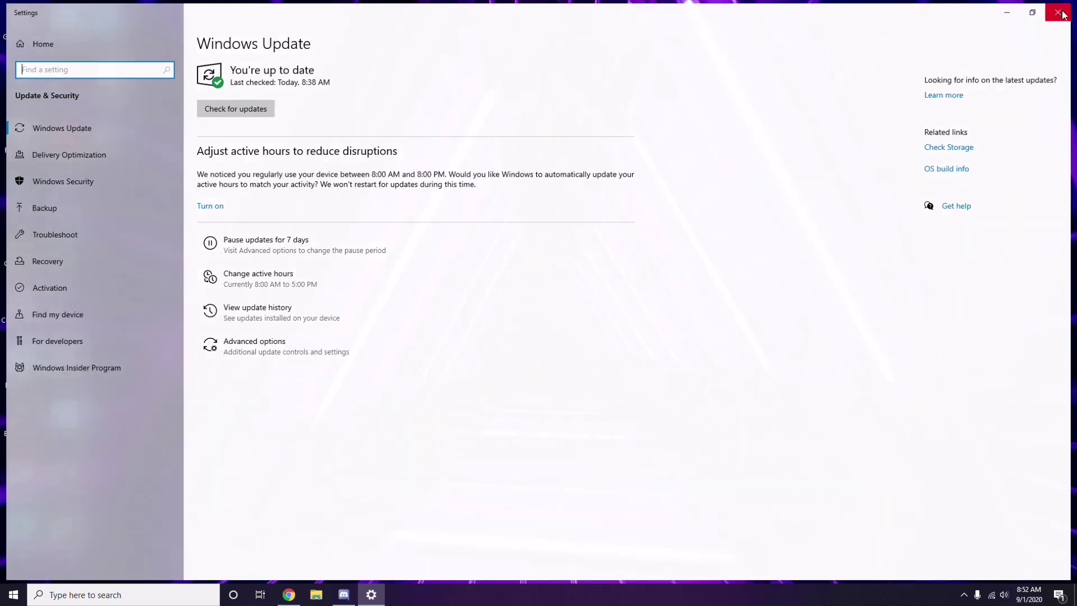
right_click(453, 98)
left_click(469, 146)
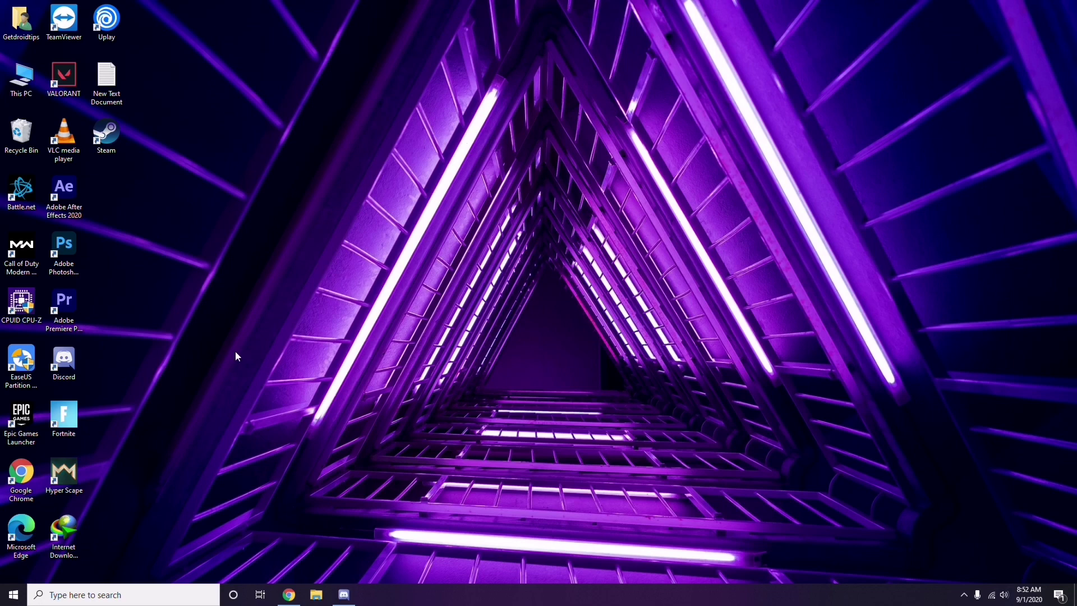
Open Windows Settings and display the update history under Update & Security
left_click(63, 596)
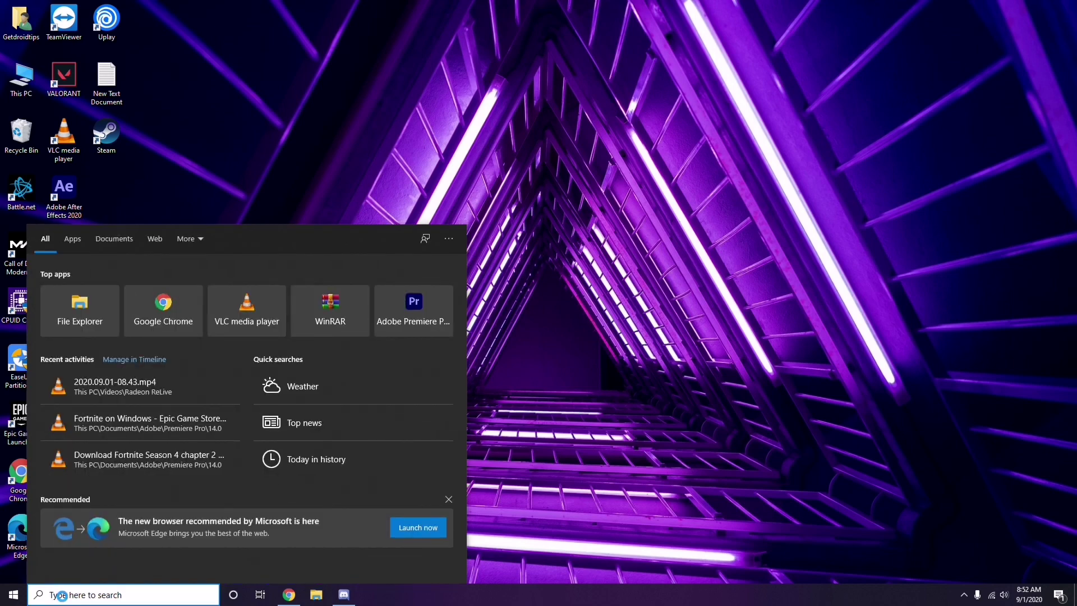
type("setting")
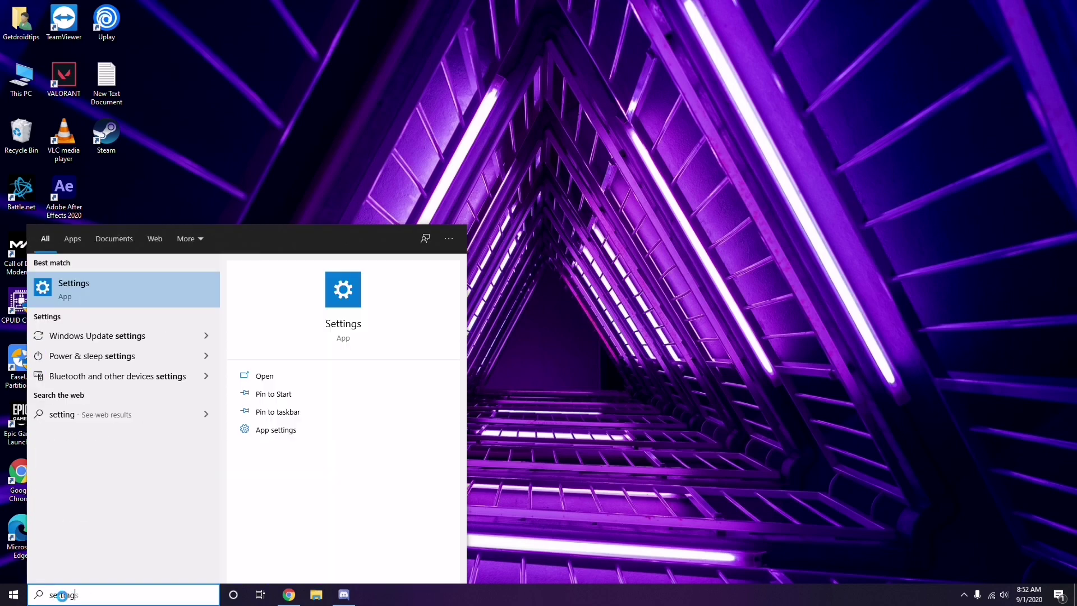
type("s")
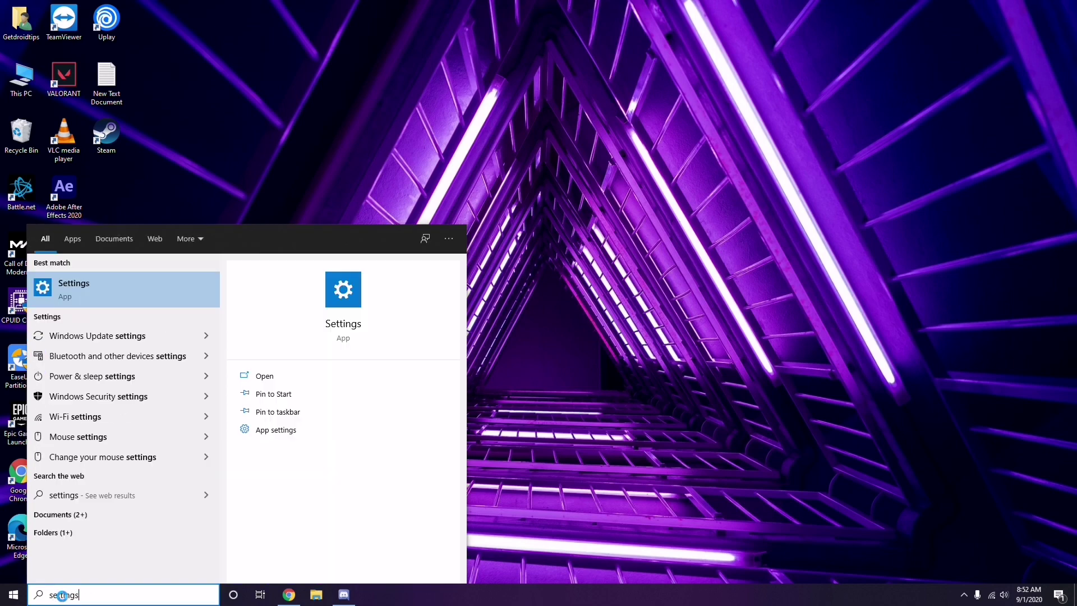
left_click(119, 297)
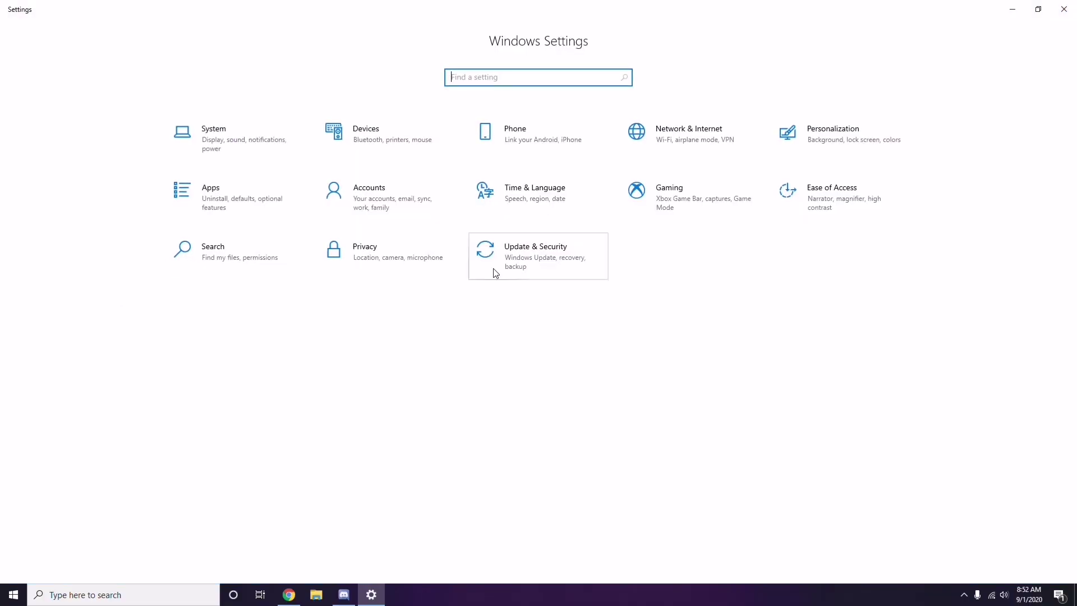
left_click(536, 264)
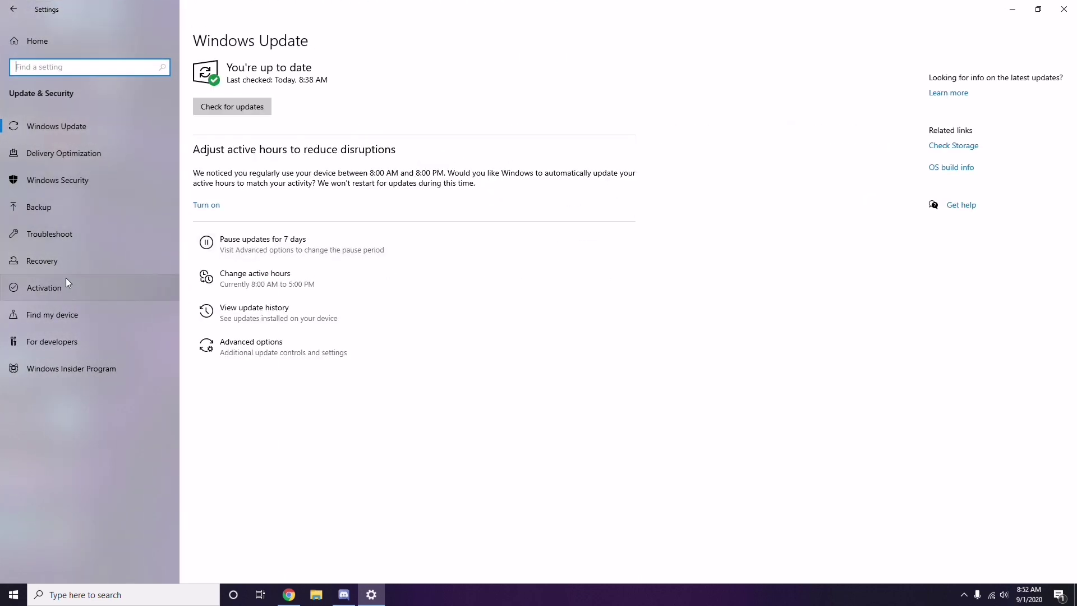
left_click(256, 312)
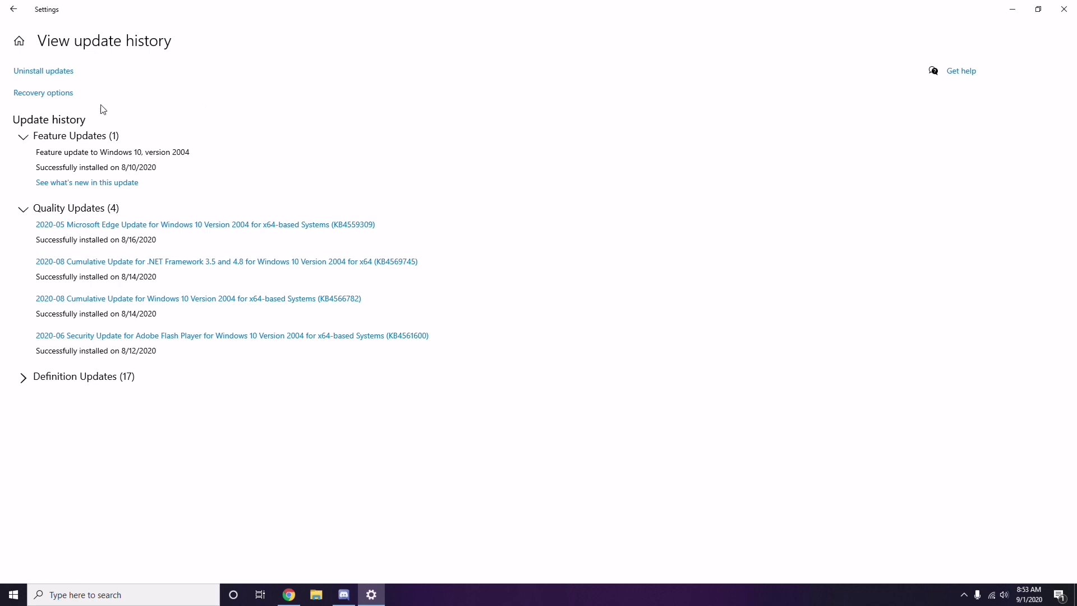
Open the list of installed updates, show the uninstall option for the x64 KB2565063 update without applying it, and close both windows
left_click(55, 72)
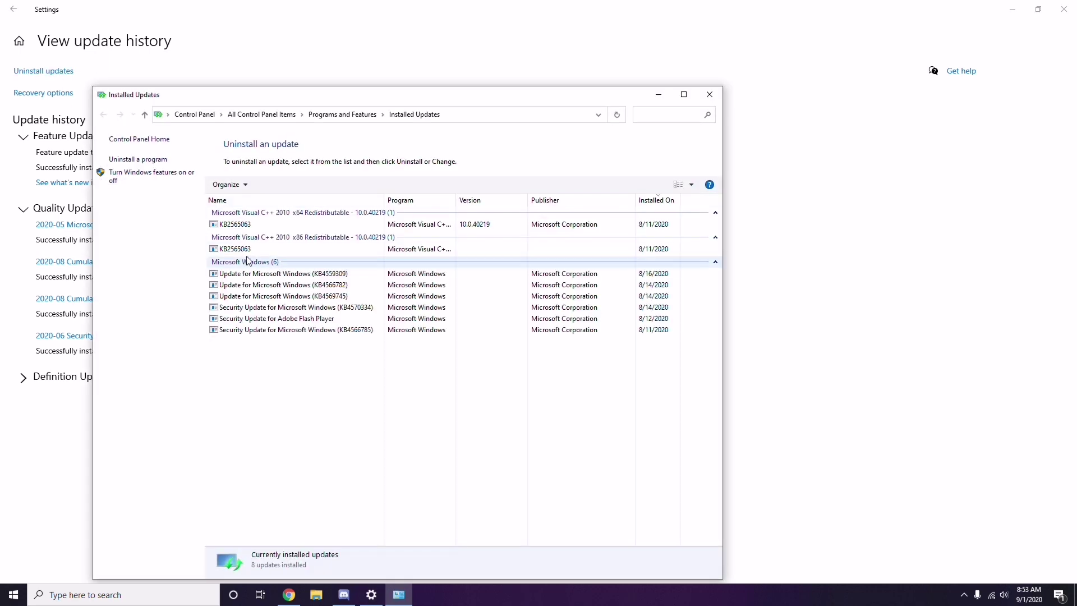
right_click(247, 227)
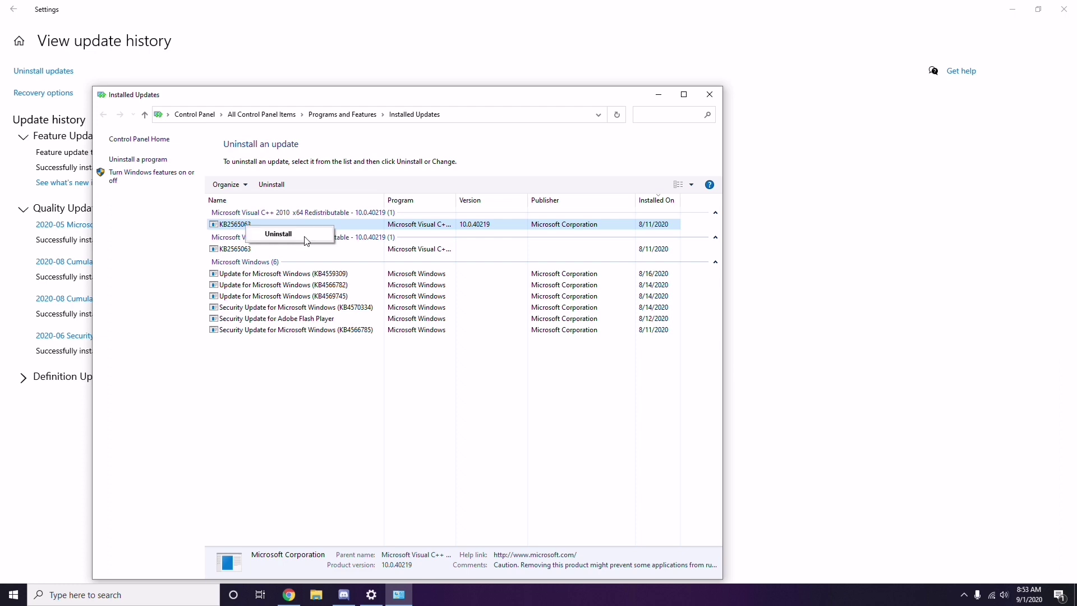
left_click(743, 215)
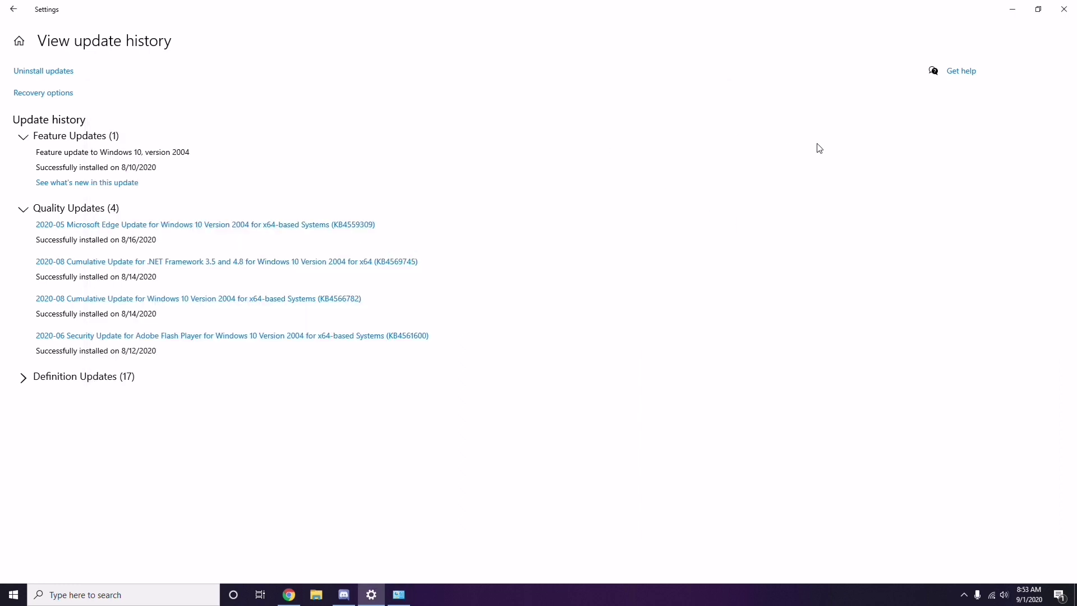
left_click(19, 12)
left_click(1064, 9)
left_click(708, 97)
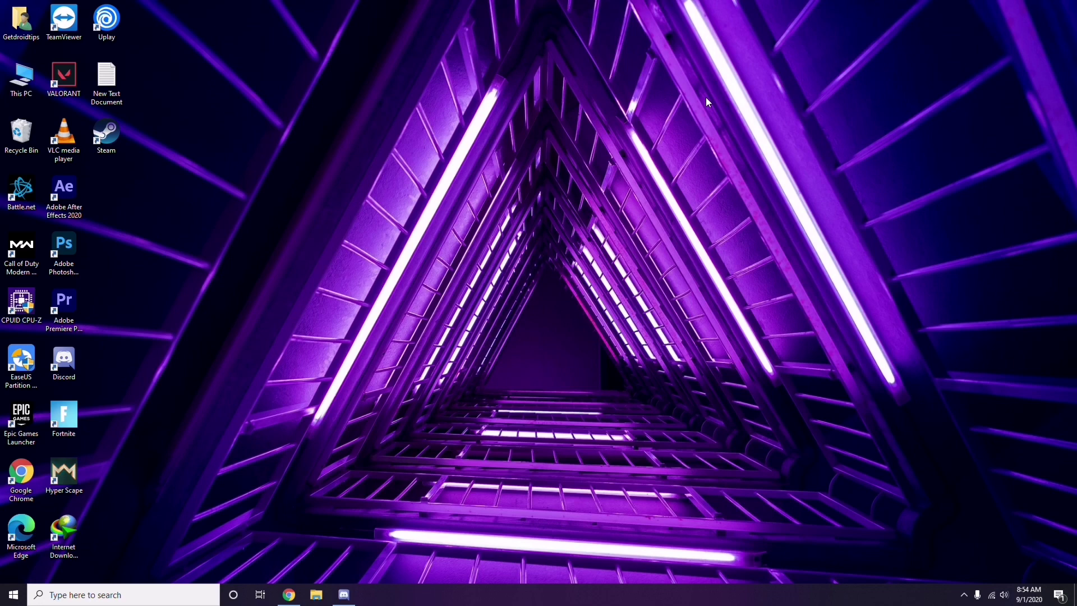
Open the temporary files folder by running %temp%
key("super+r")
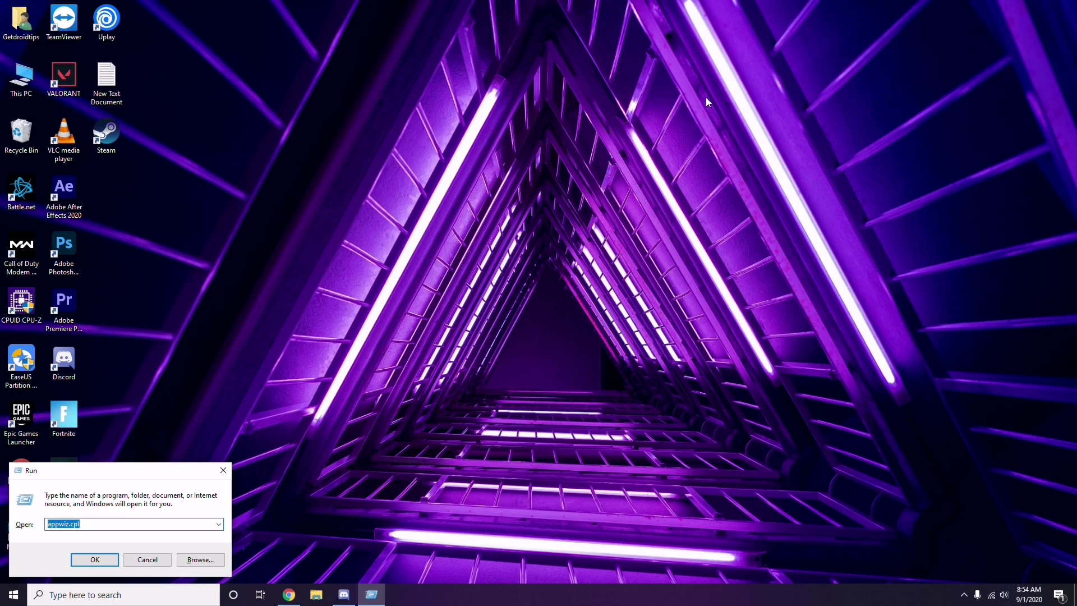
key("BackSpace")
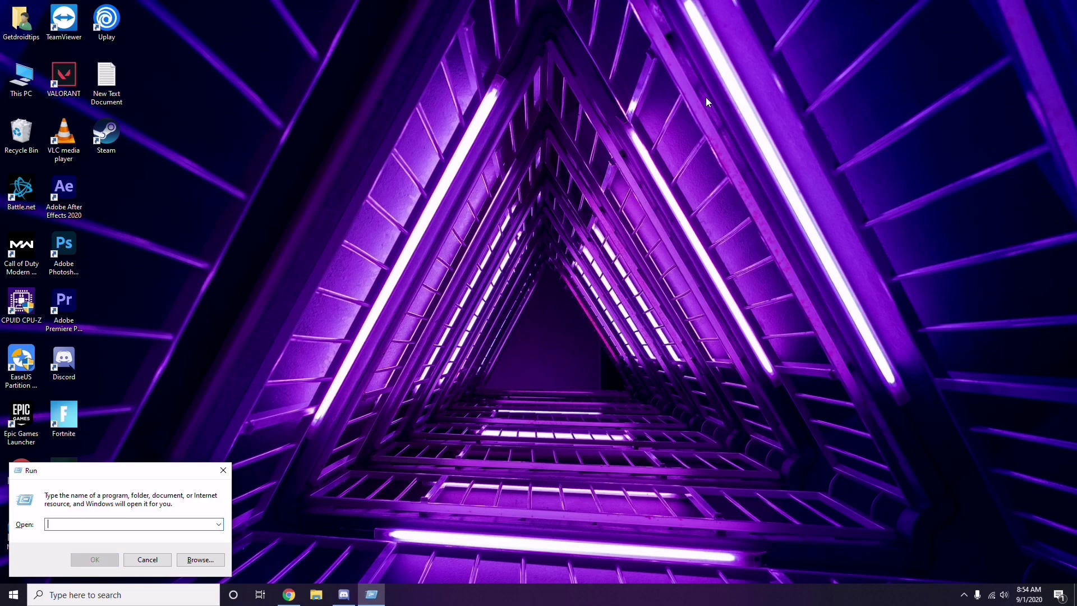
type("5")
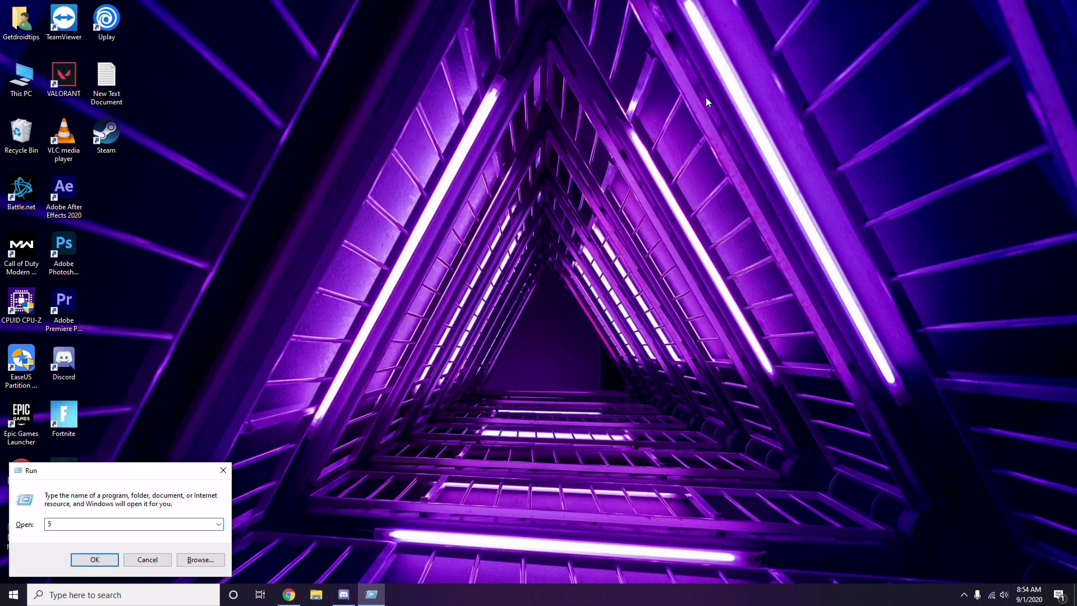
key("BackSpace")
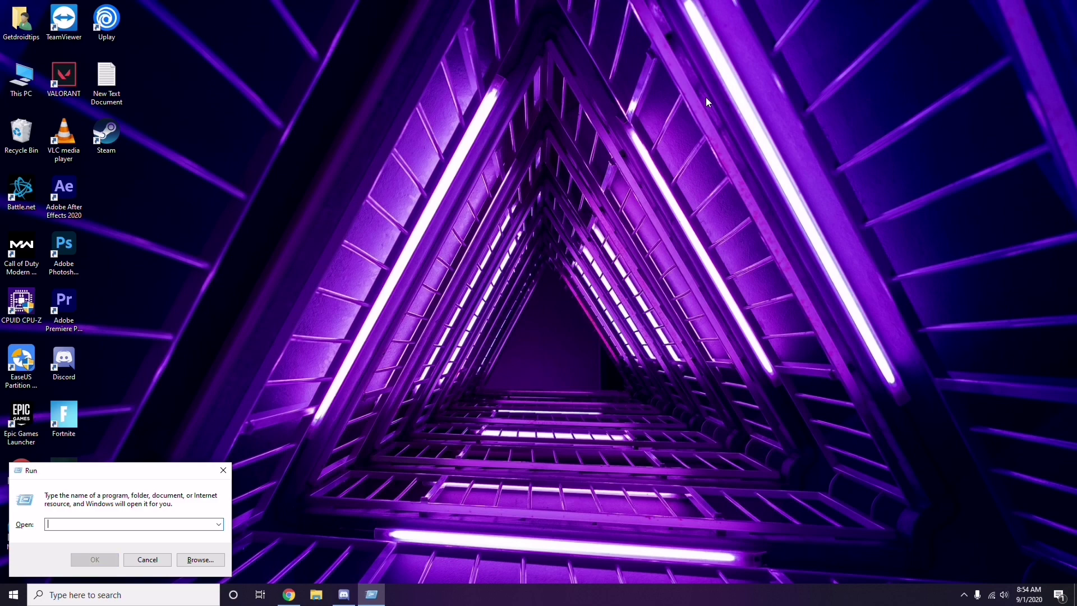
type("%temp")
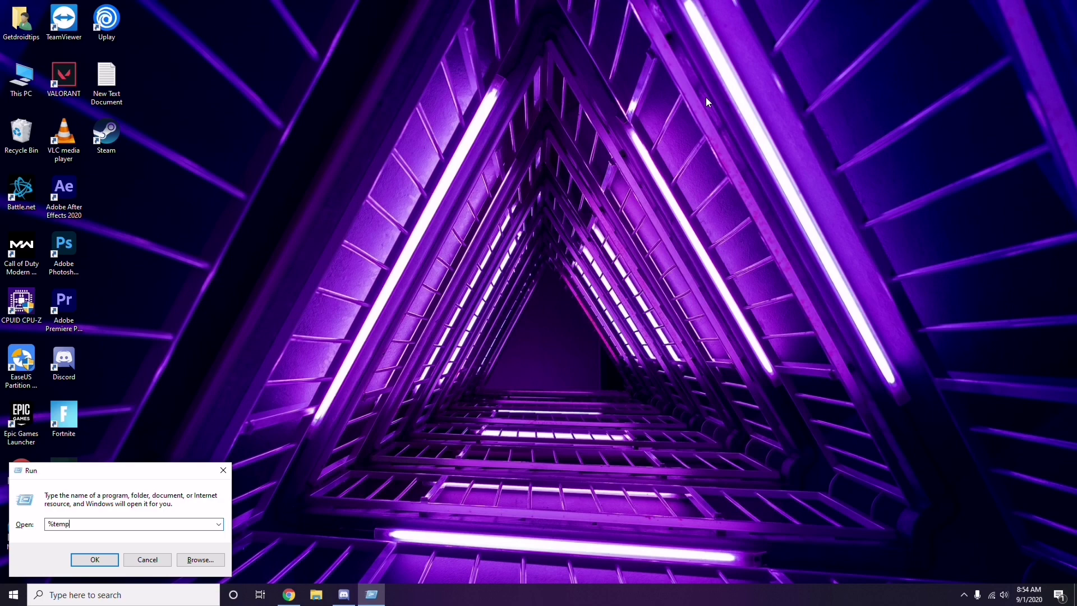
type("%")
left_click(95, 564)
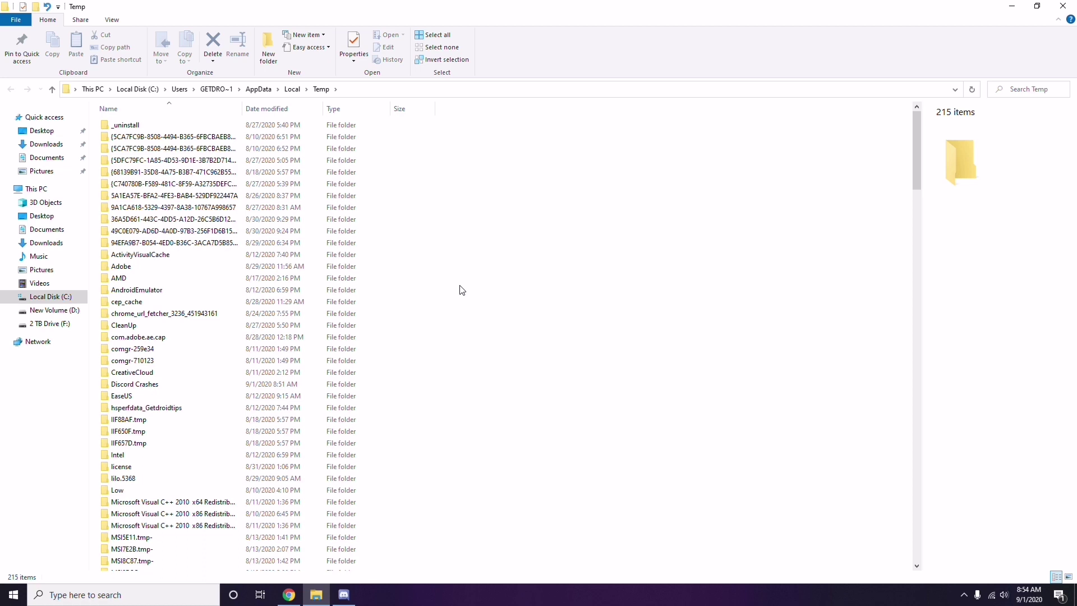
Select every item in the Temp folder, clear the selection, and close the folder
key("ctrl+a")
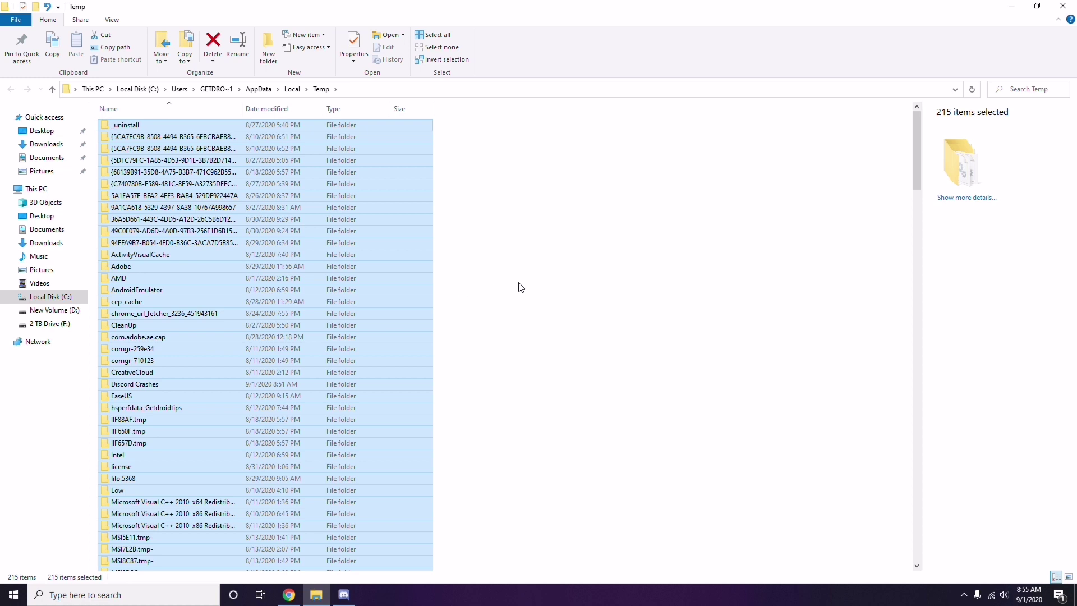
left_click(478, 265)
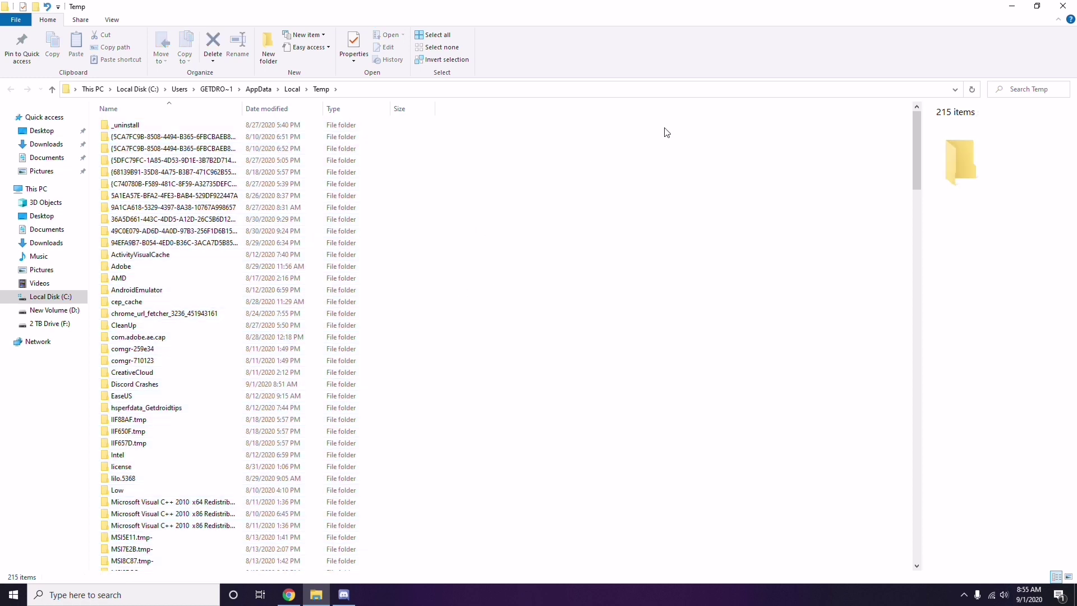
left_click(1063, 6)
right_click(412, 164)
left_click(447, 217)
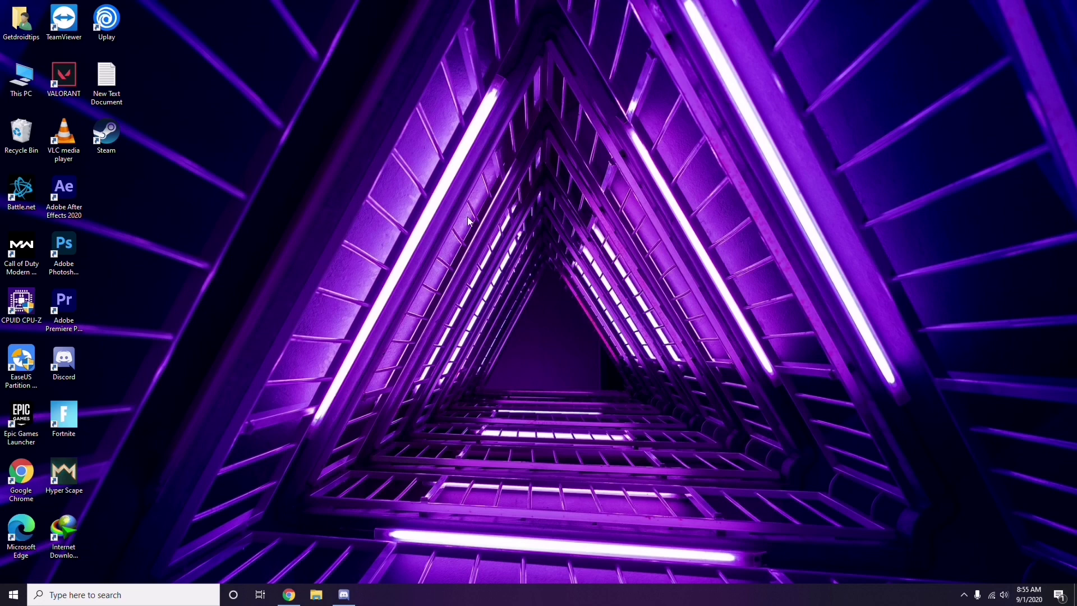
Switch to the AMD Radeon software, review its driver and hardware information, and close it
left_click(963, 594)
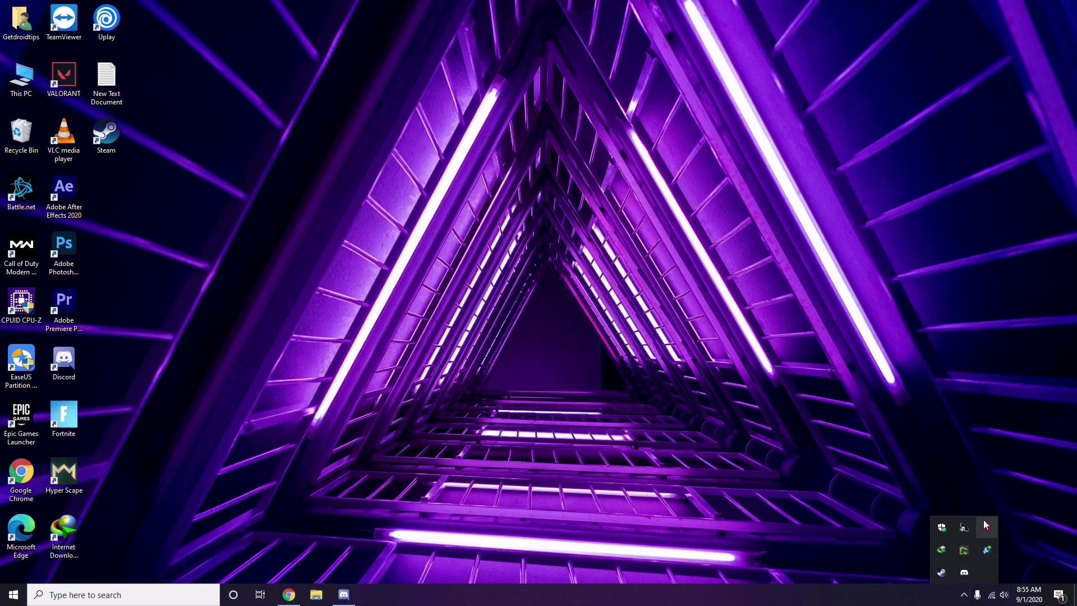
left_click(985, 525)
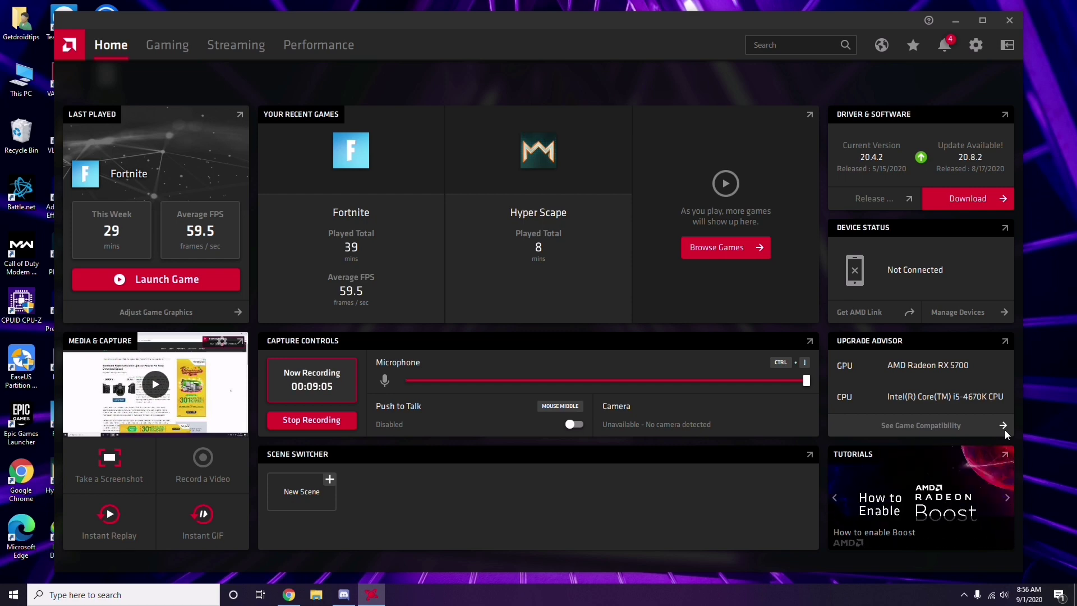
left_click(1014, 28)
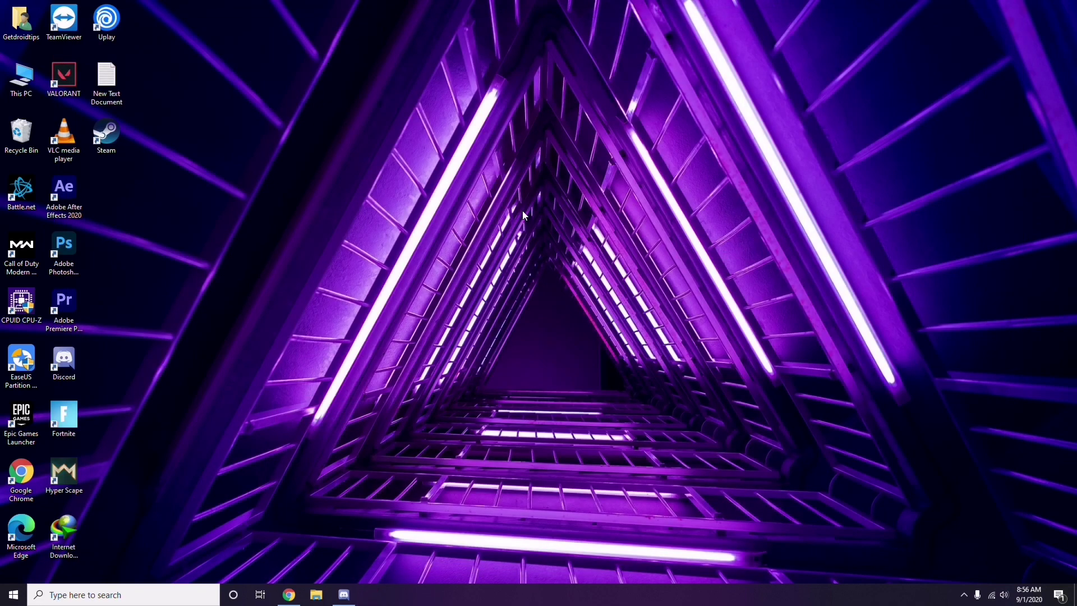
left_click(13, 594)
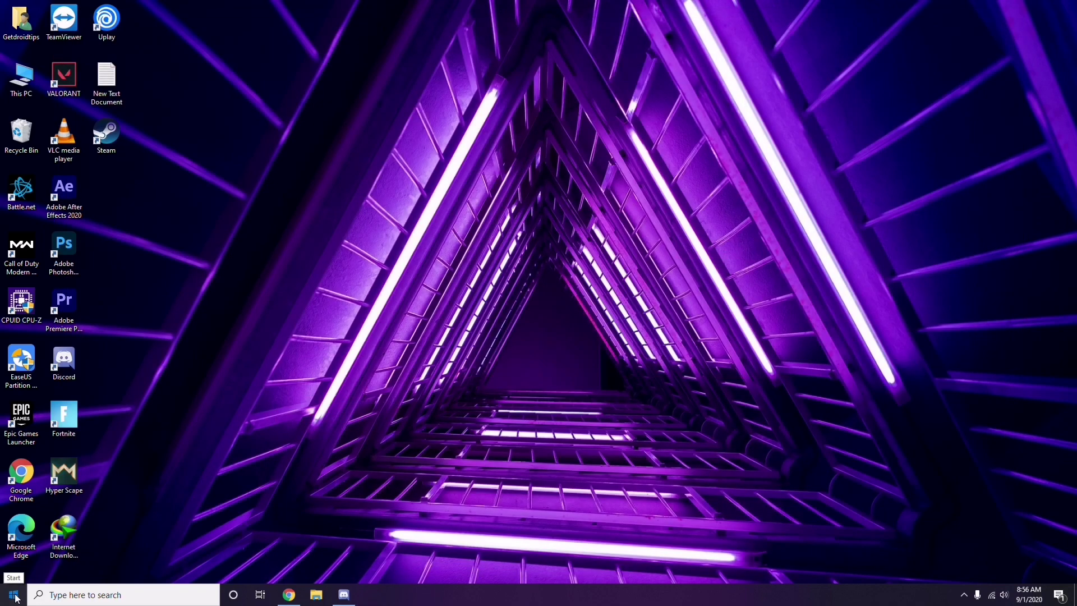
left_click(485, 421)
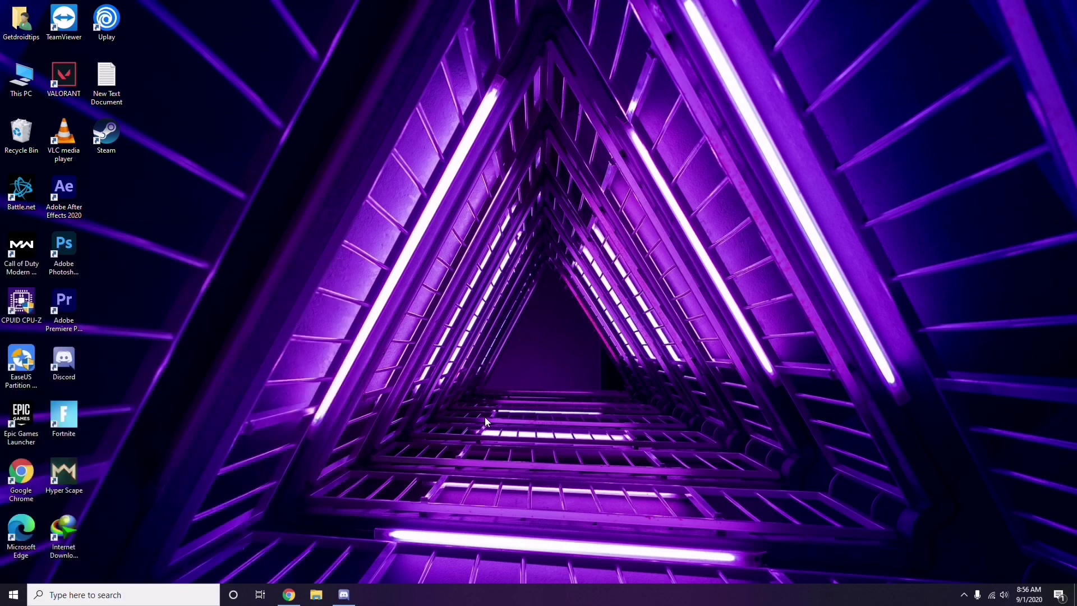